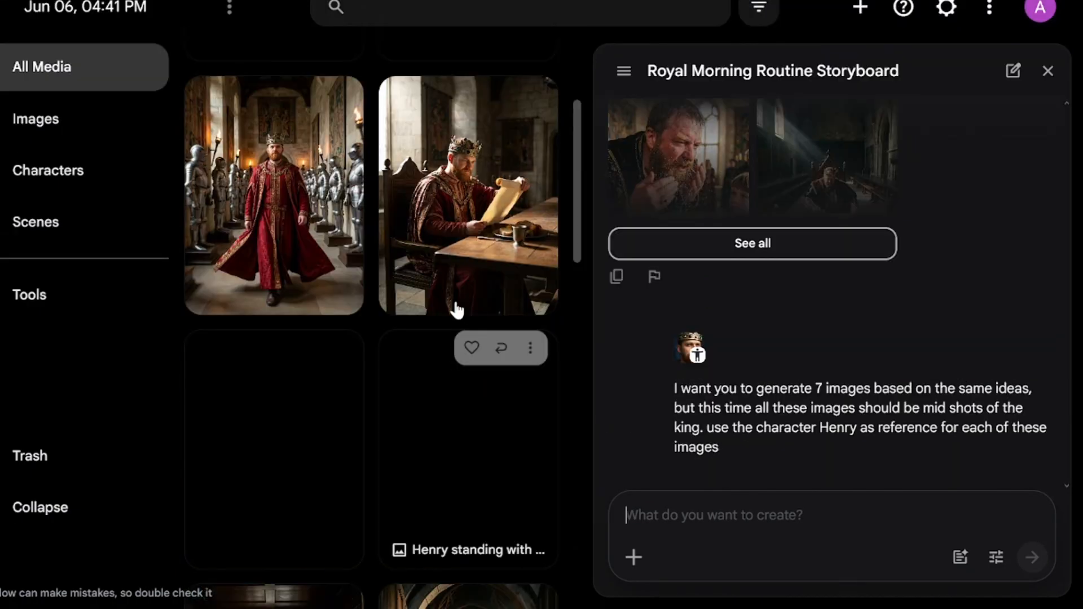
- Reuse the prompt of the image where servants drape Henry's robe, then clear its text while keeping the Henry character reference attached
click(500, 357)
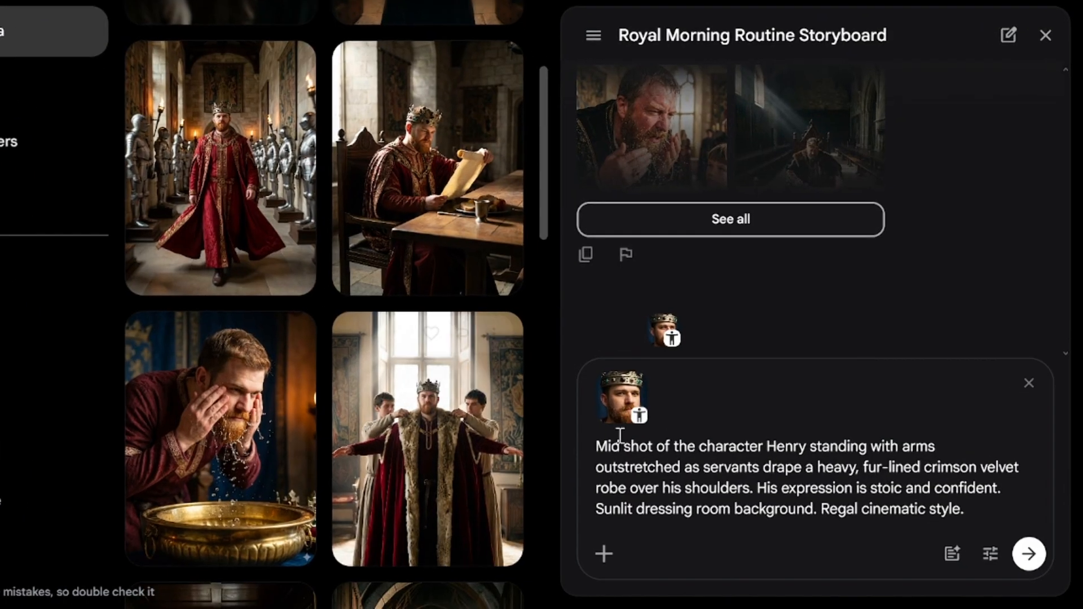
mouse_move(532, 390)
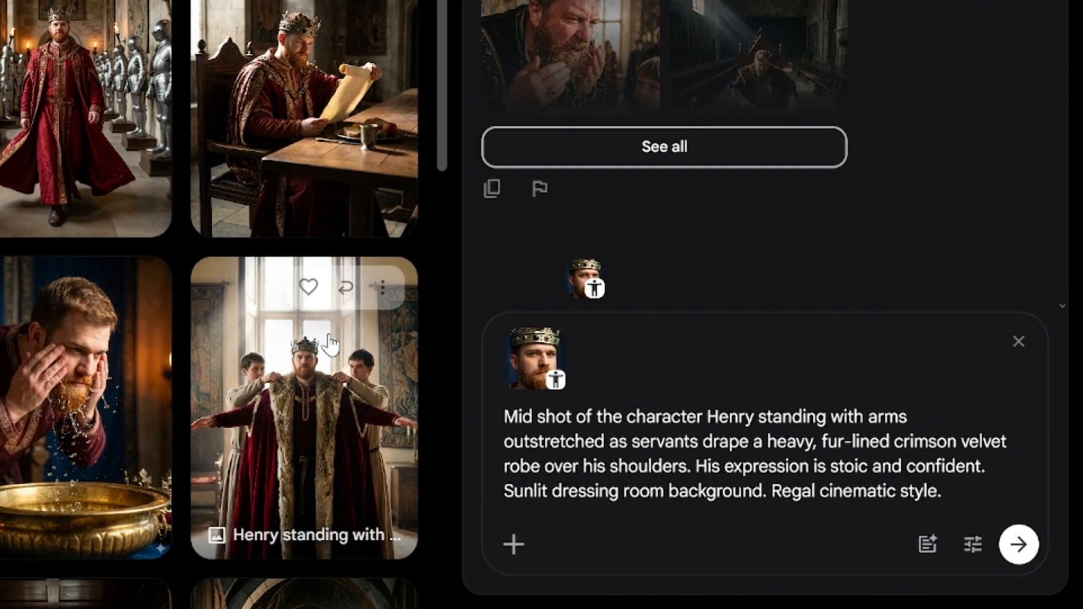
scroll(329, 345, down, 2)
drag(953, 492, 556, 302)
key(BackSpace)
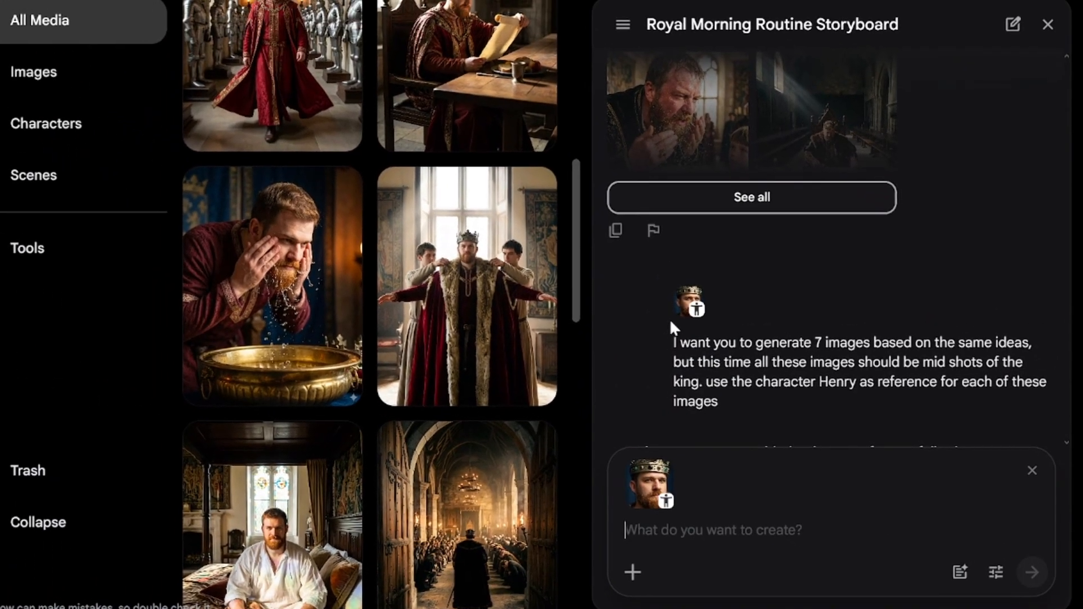
- Attach the five earlier king images, showing the throne, corridor, dressing, breakfast and bed scenes, to the prompt beside the Henry reference
scroll(672, 326, up, 3)
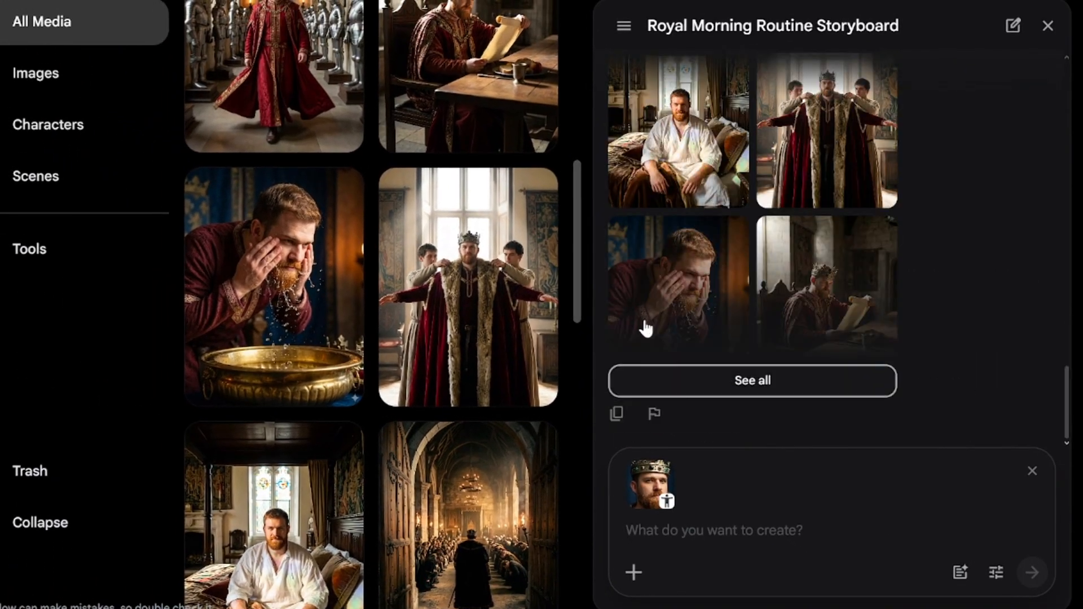
scroll(467, 322, down, 8)
drag(673, 427, 684, 510)
drag(501, 237, 726, 513)
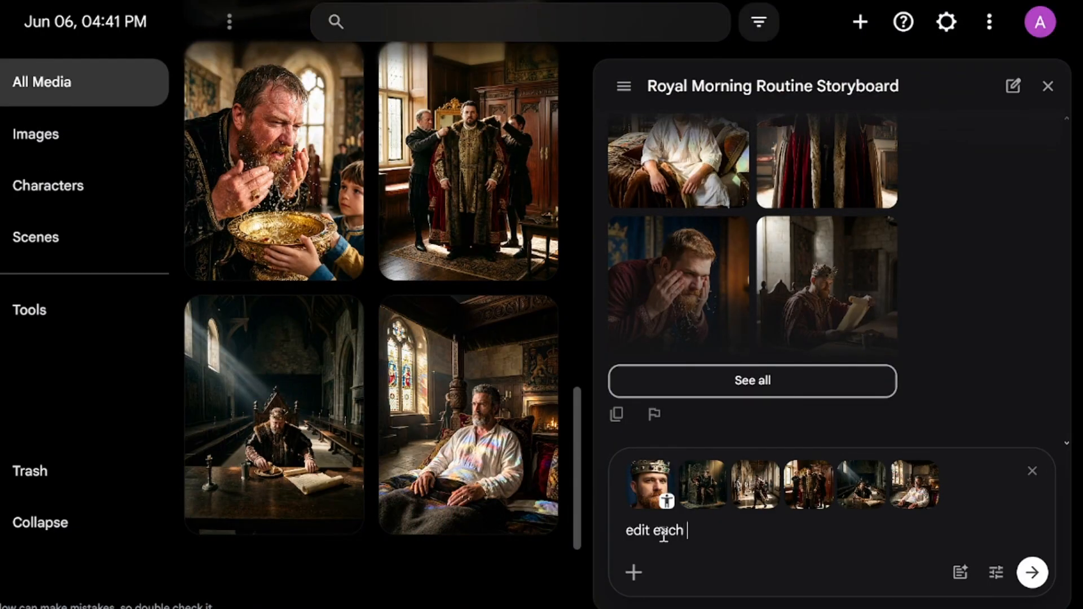
- Submit a prompt to replace the king with character Henry in each of these 5 images, keeping everything else the same, including poses, lighting and overall style
text(of these 5 images and replace king)
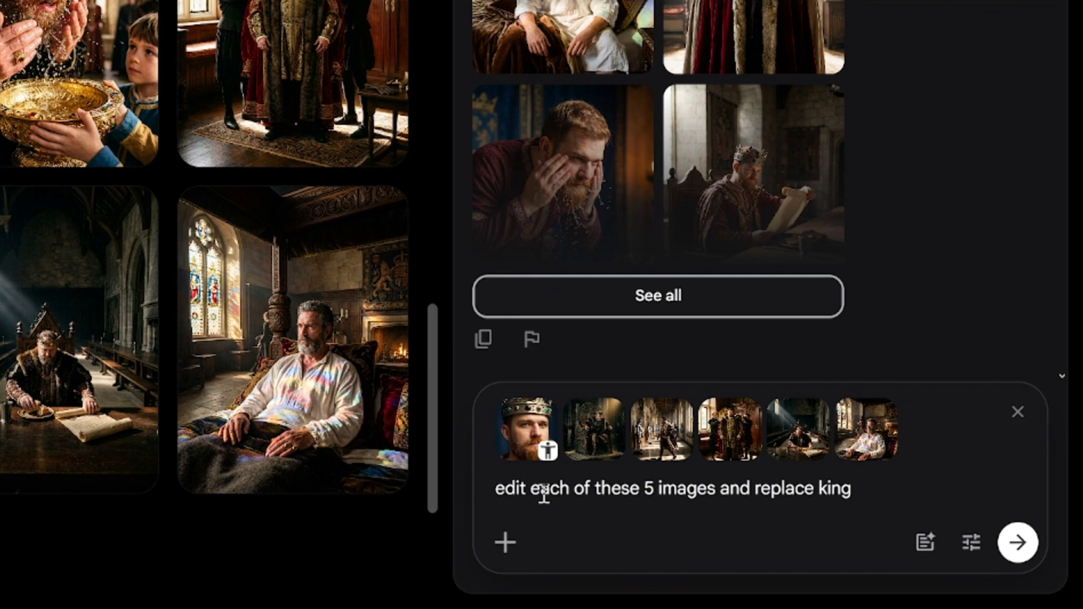
text(cter Henry. Keep everything else the)
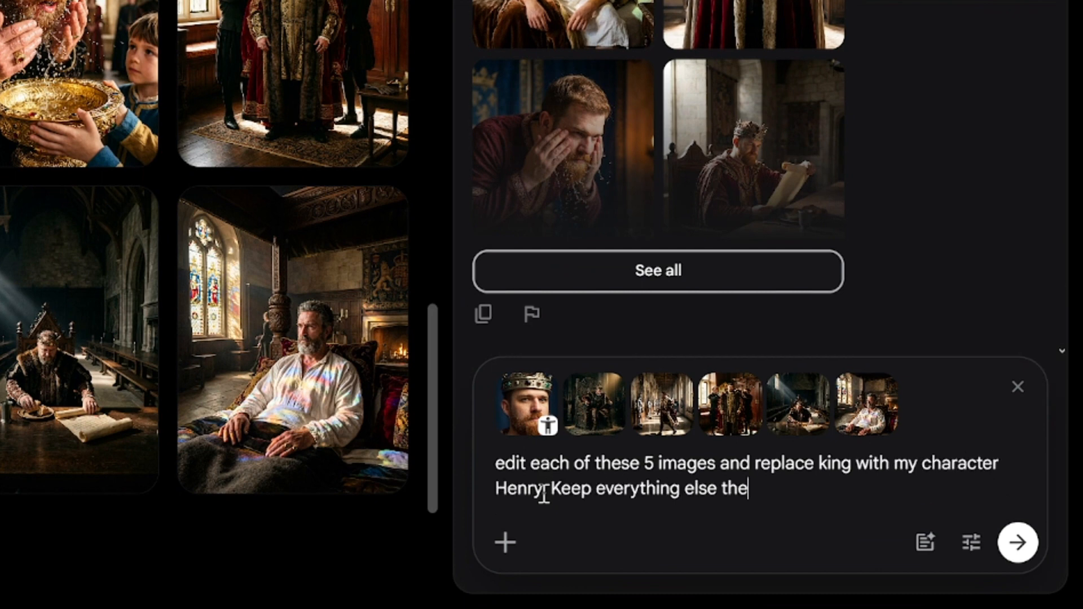
text(ing and overall style shouldn't be changed)
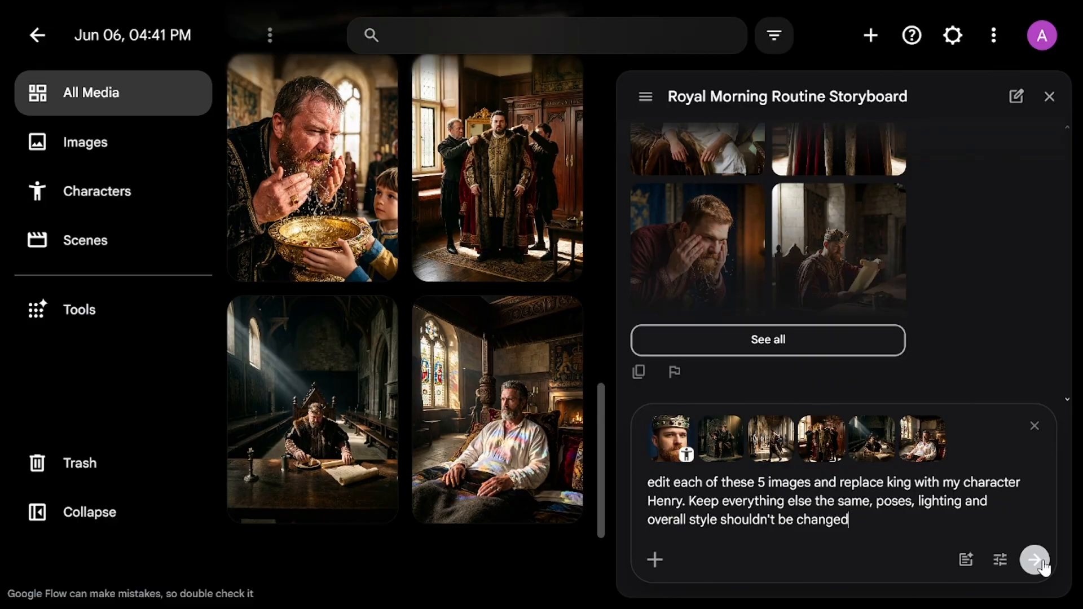
click(1042, 566)
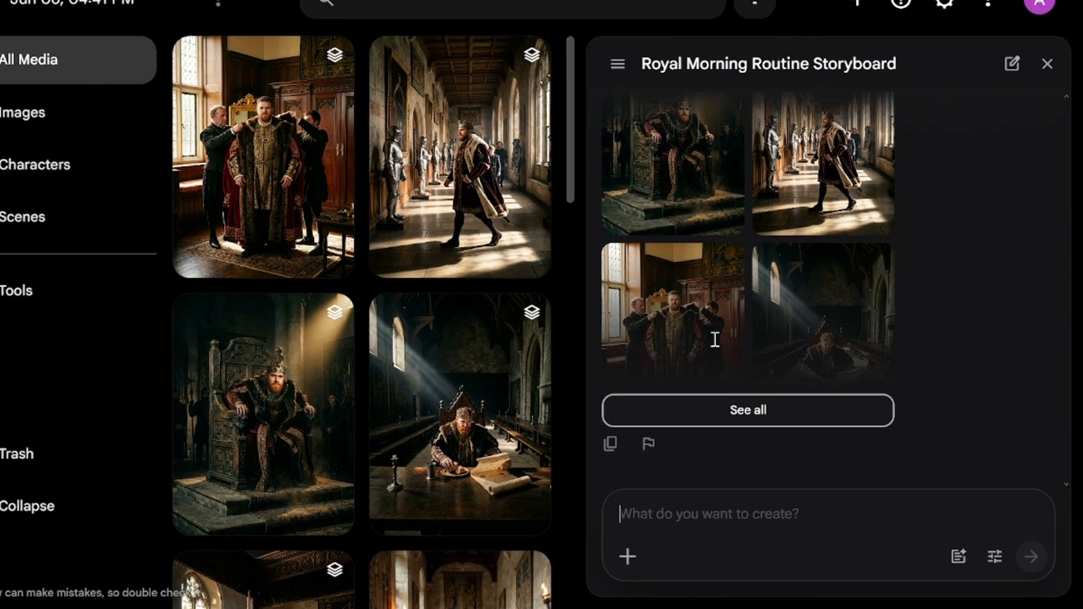
- Ask for the king's routine list to be updated with 2 additional scenes in the middle, and read through the updated list
text(Now update the list of the ideas of the king's routine with 2 additional scenes. You can add them to the middle of this list. Show me this updated list of ideas when it's ready.)
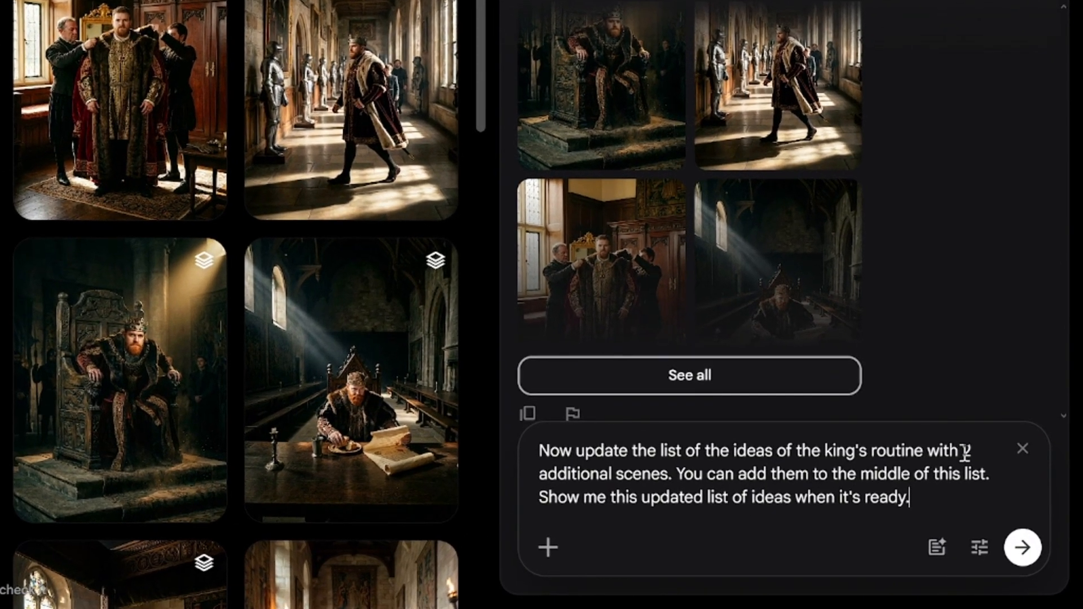
click(1021, 550)
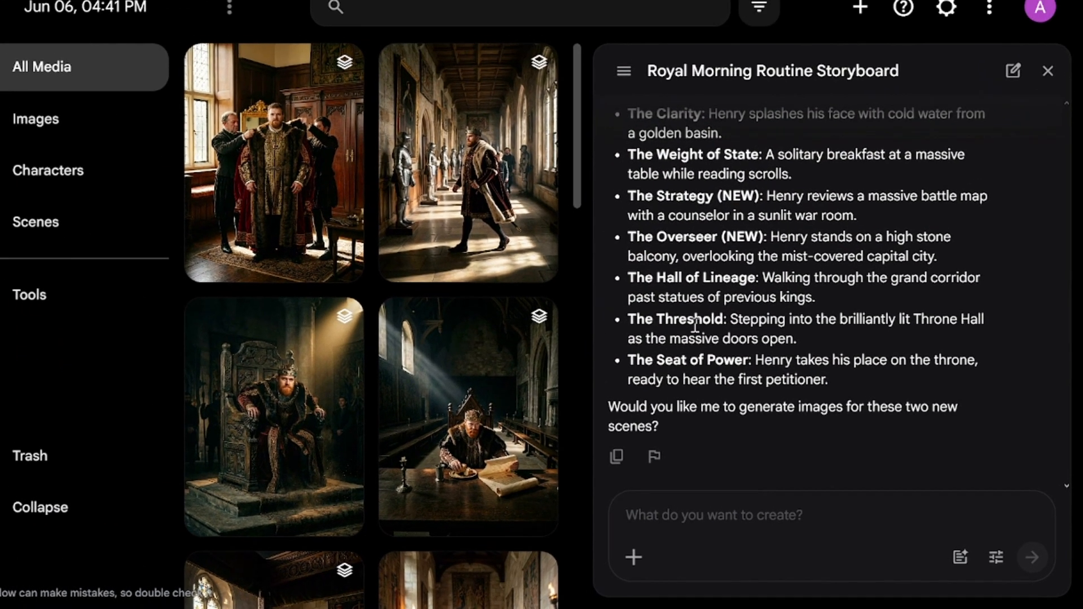
scroll(695, 326, up, 4)
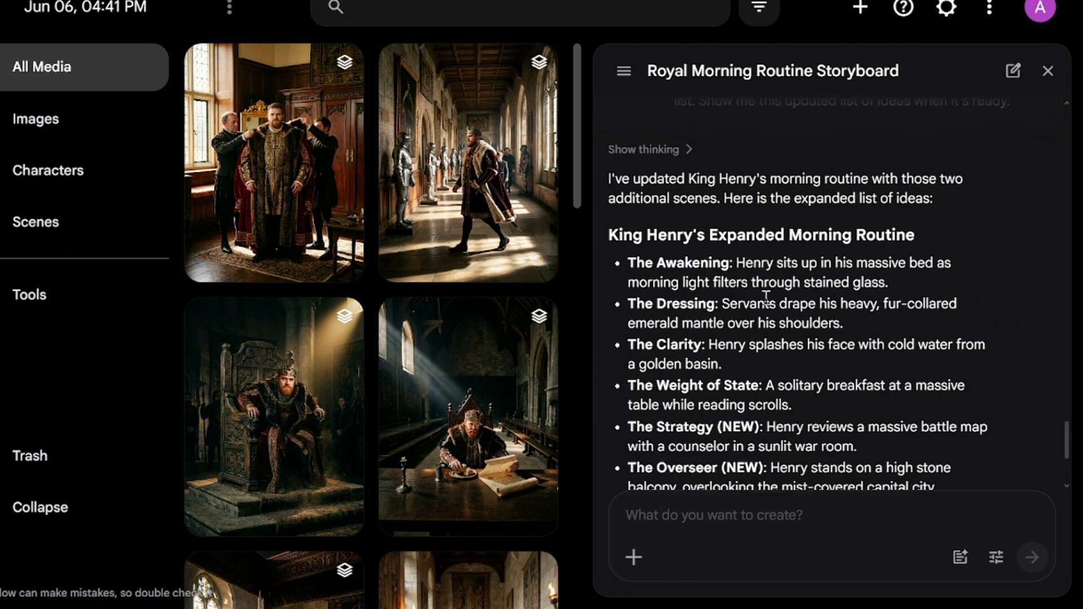
scroll(766, 298, down, 5)
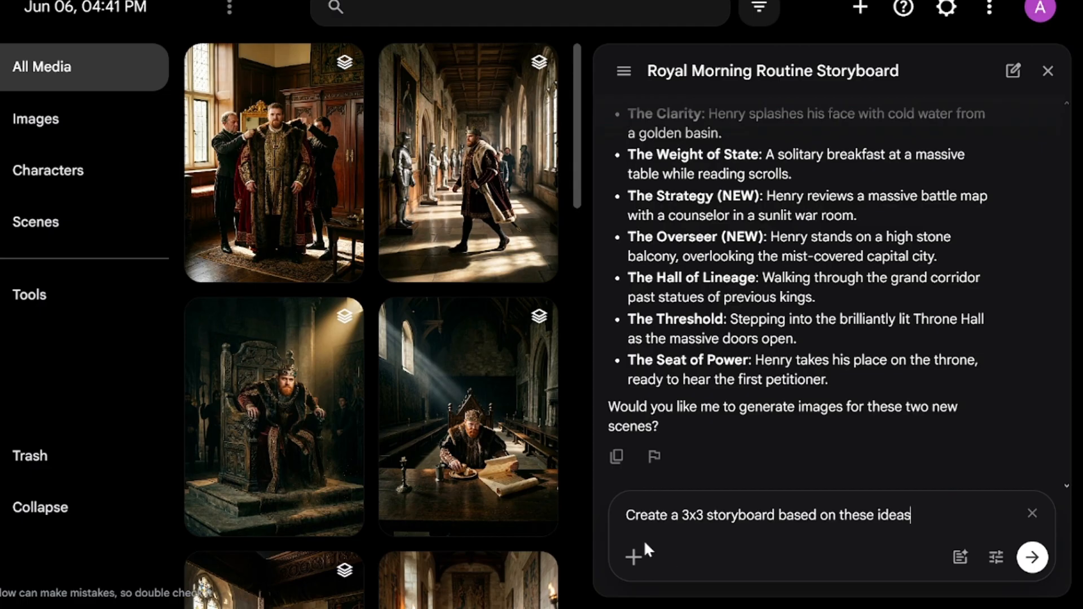
- Attach the Henry character and request a 3x3 storyboard based on these ideas, with Henry appearing in each of the scenes
click(634, 557)
click(399, 202)
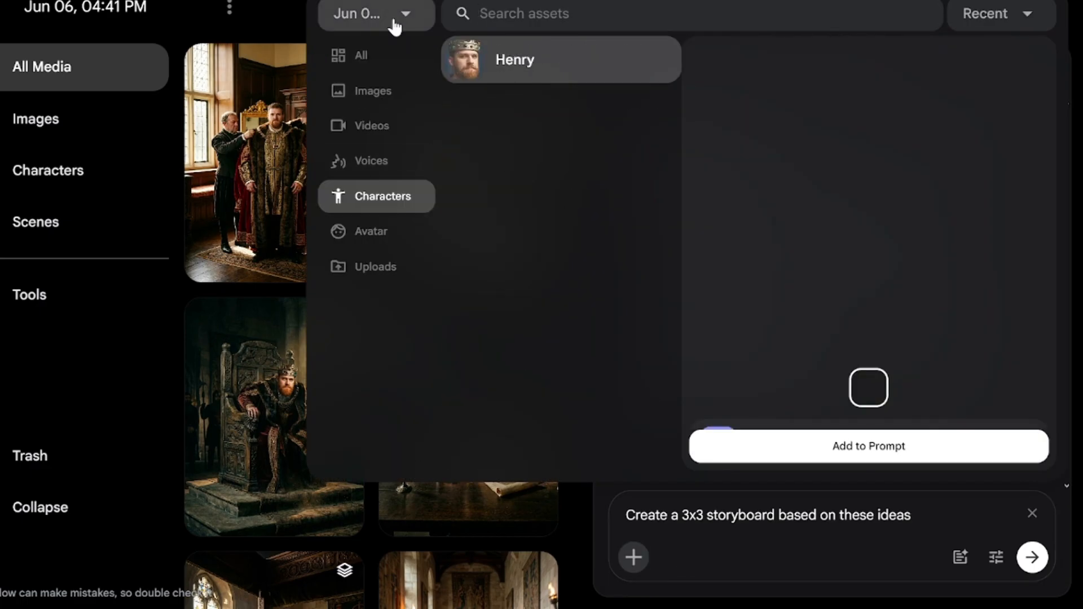
click(528, 69)
text(. Don't forget that the character Henry should appear in each of these scenes)
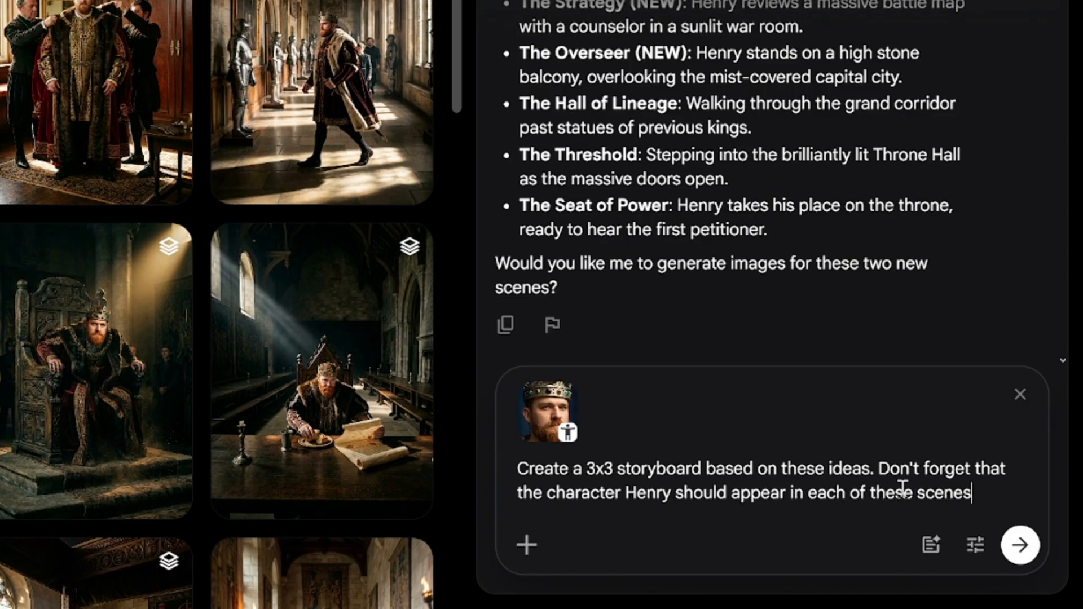
click(1019, 547)
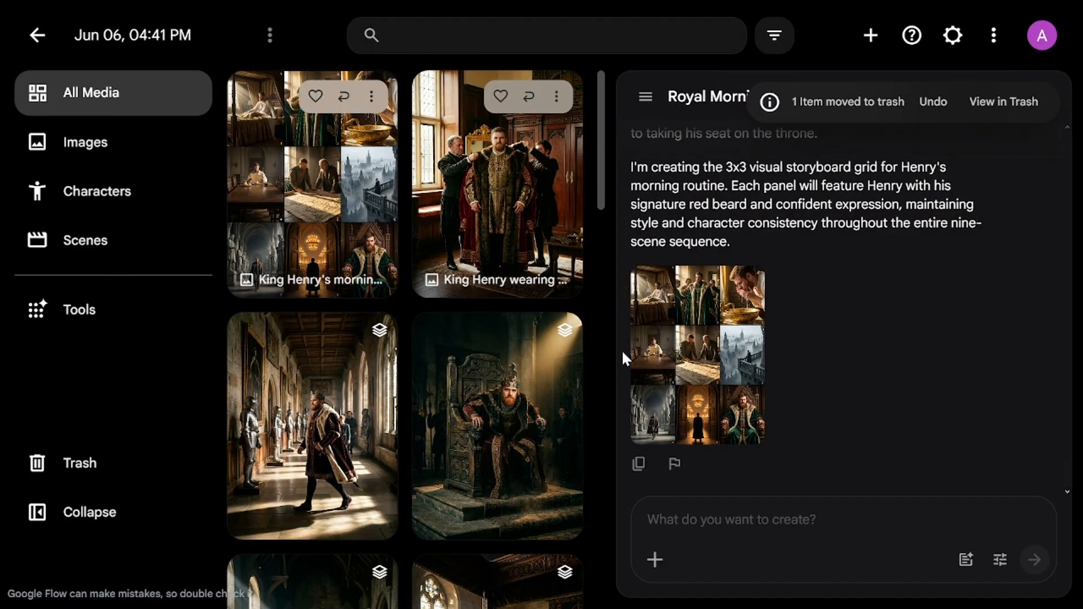
- Attach the 3x3 storyboard image and submit the prompt "expand each scene into a full scale image, create 9 images in total"
drag(312, 183, 712, 511)
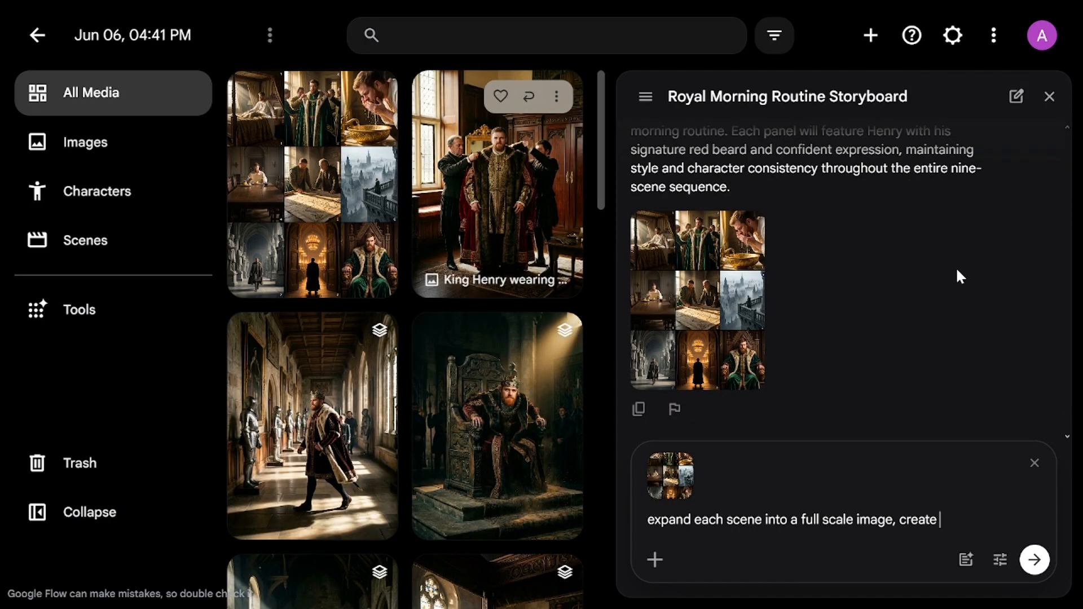
text(9 images in total)
click(1033, 561)
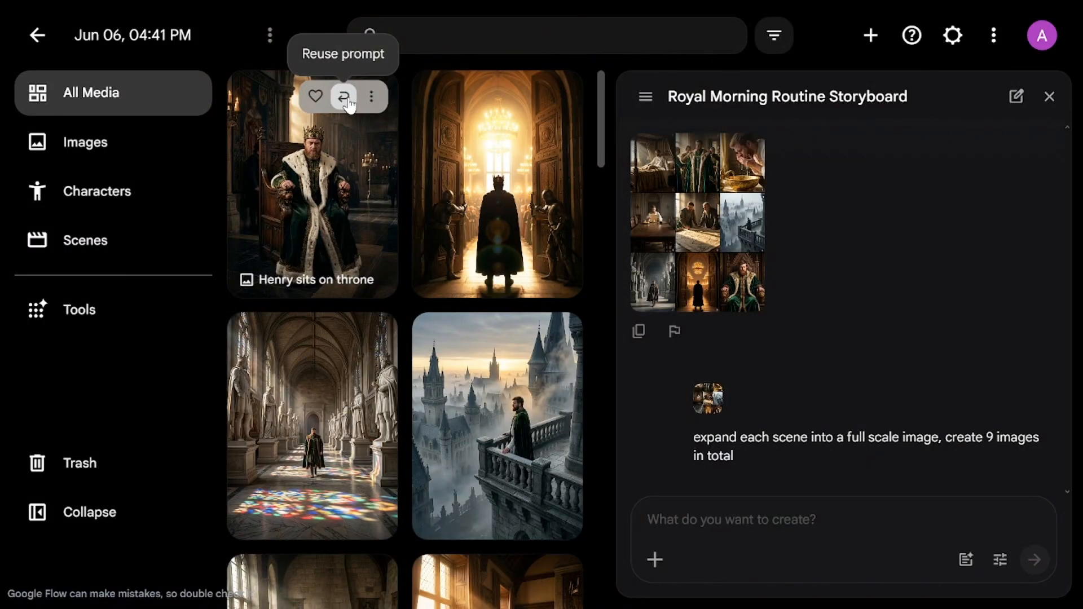
- Reuse the throne image's prompt with its storyboard and Henry references, replacing its text with the earlier request to expand each scene into 9 full scale images
click(343, 97)
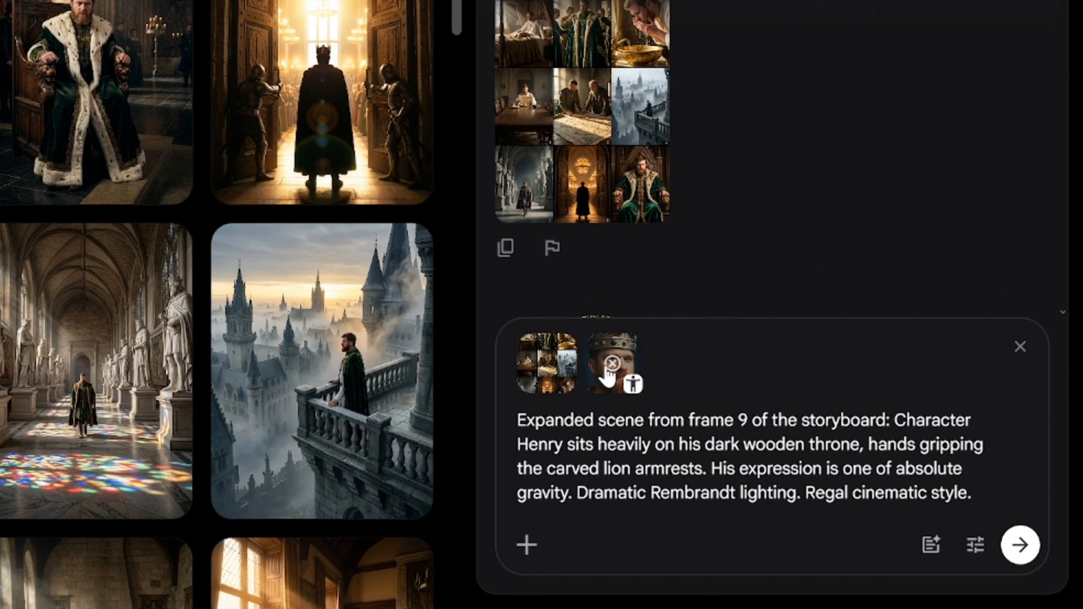
mouse_move(722, 421)
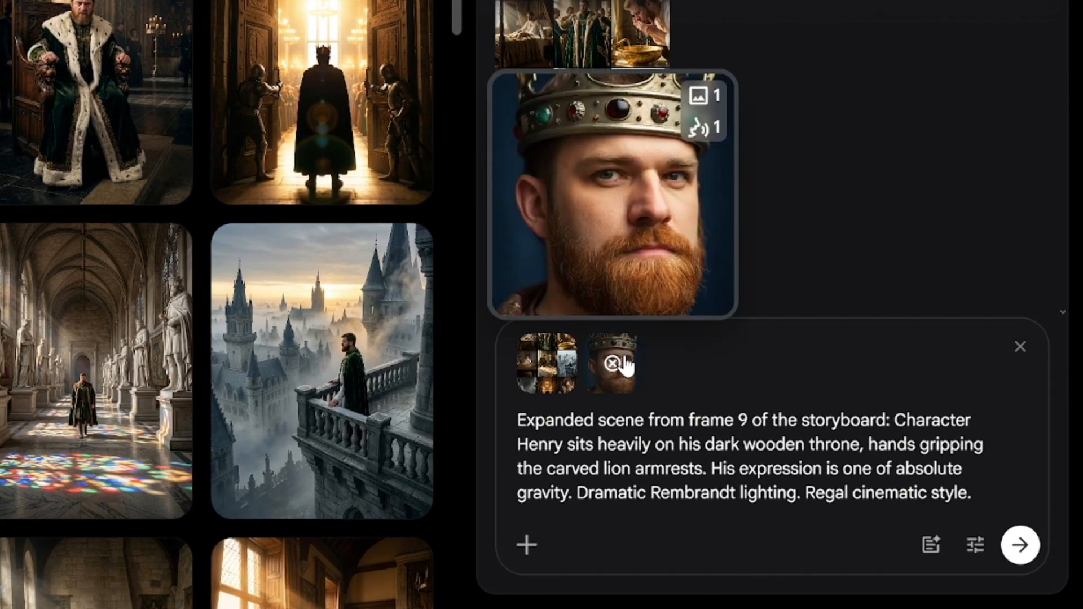
scroll(581, 174, down, 4)
drag(577, 166, 643, 200)
key(ctrl+c)
drag(518, 420, 1011, 491)
key(ctrl+v)
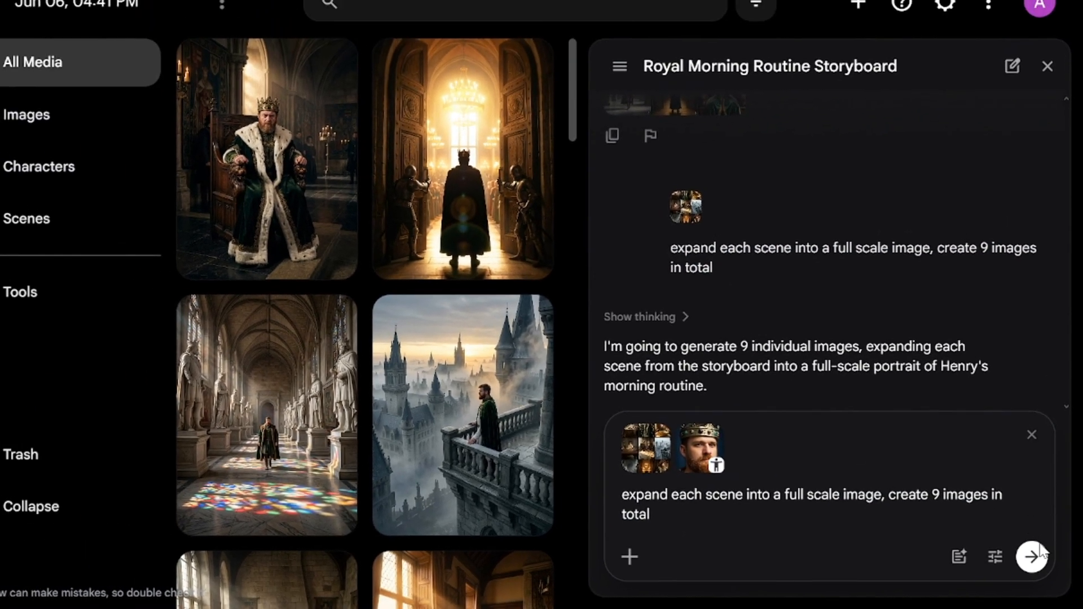
- Submit the prompt with both references and look through the newly generated full scale images of Henry's morning routine
key(Return)
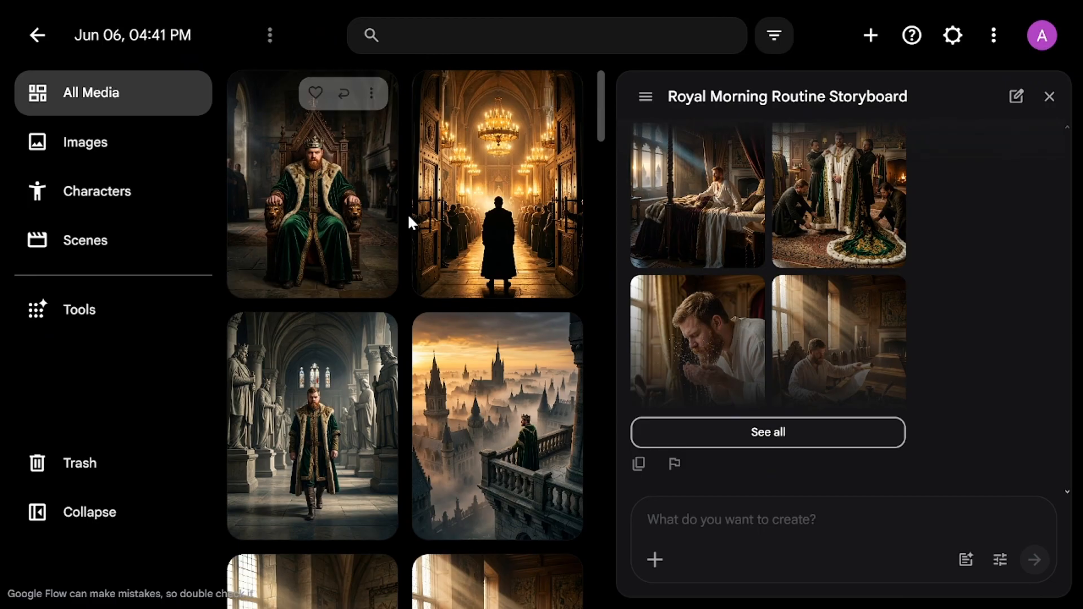
scroll(460, 232, down, 3)
scroll(459, 222, down, 1)
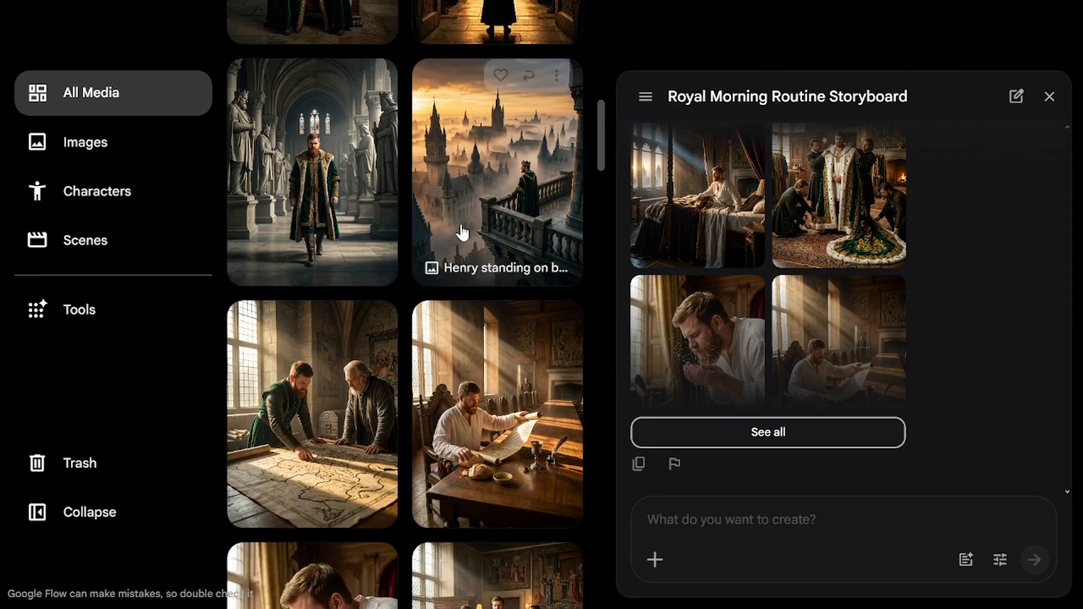
scroll(461, 231, down, 7)
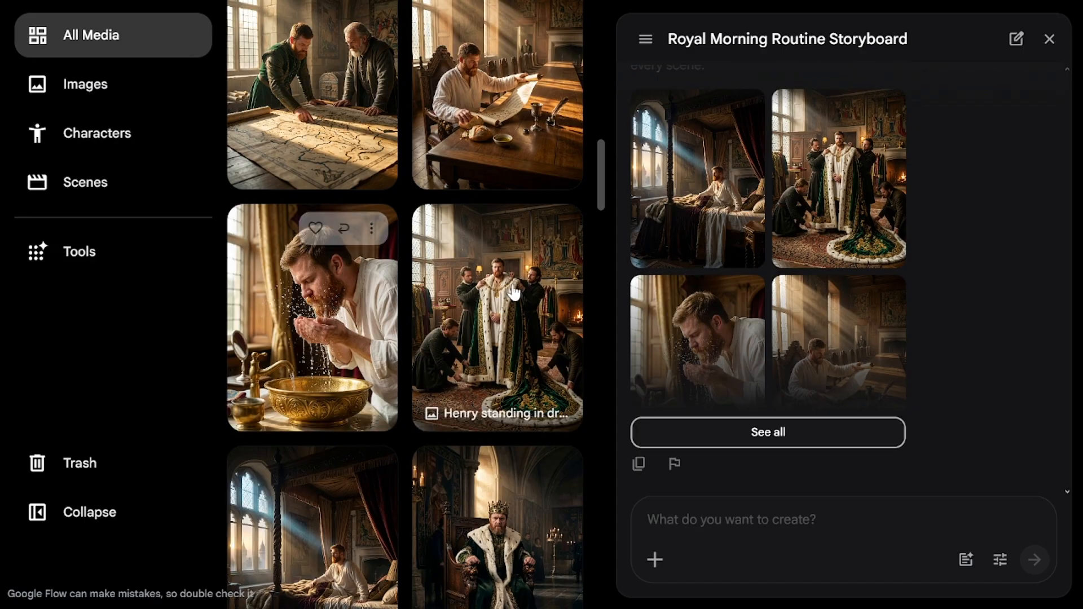
scroll(356, 463, up, 12)
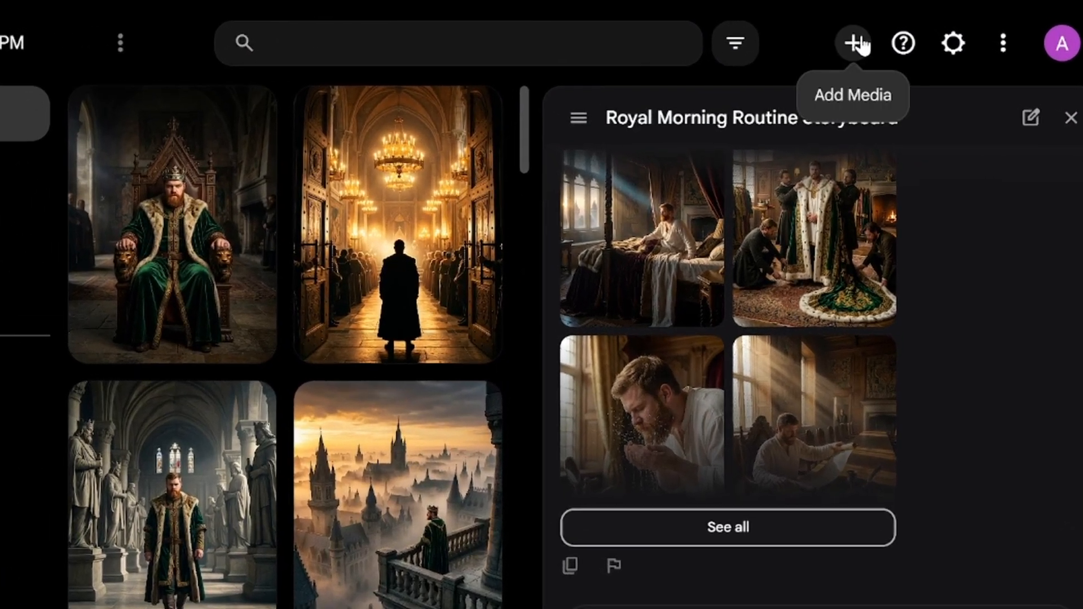
- Create a new collection in the project and rename it "Henry 1"
click(866, 38)
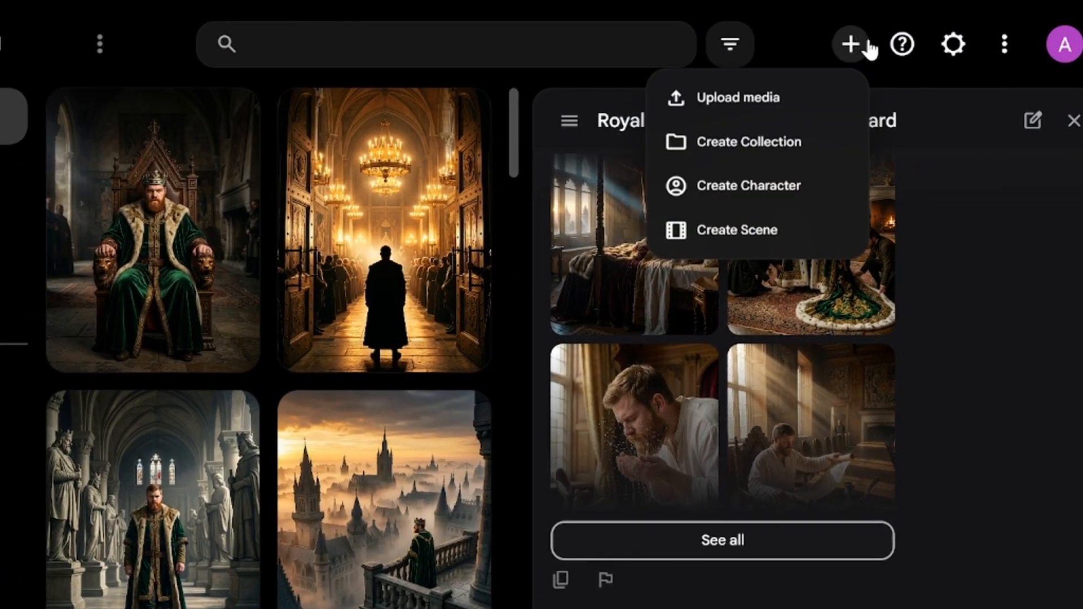
click(805, 124)
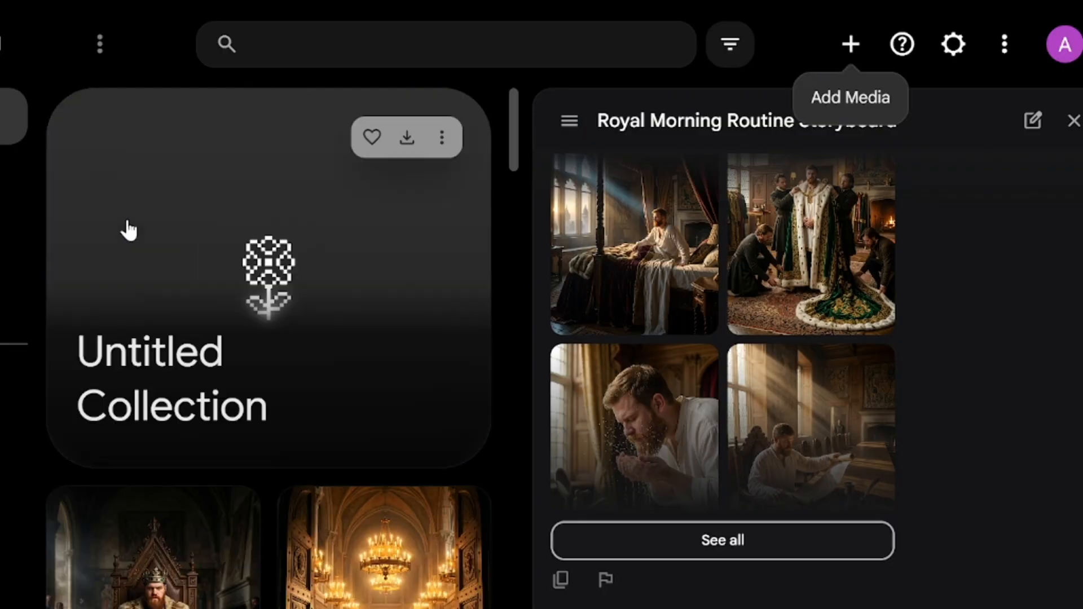
click(442, 137)
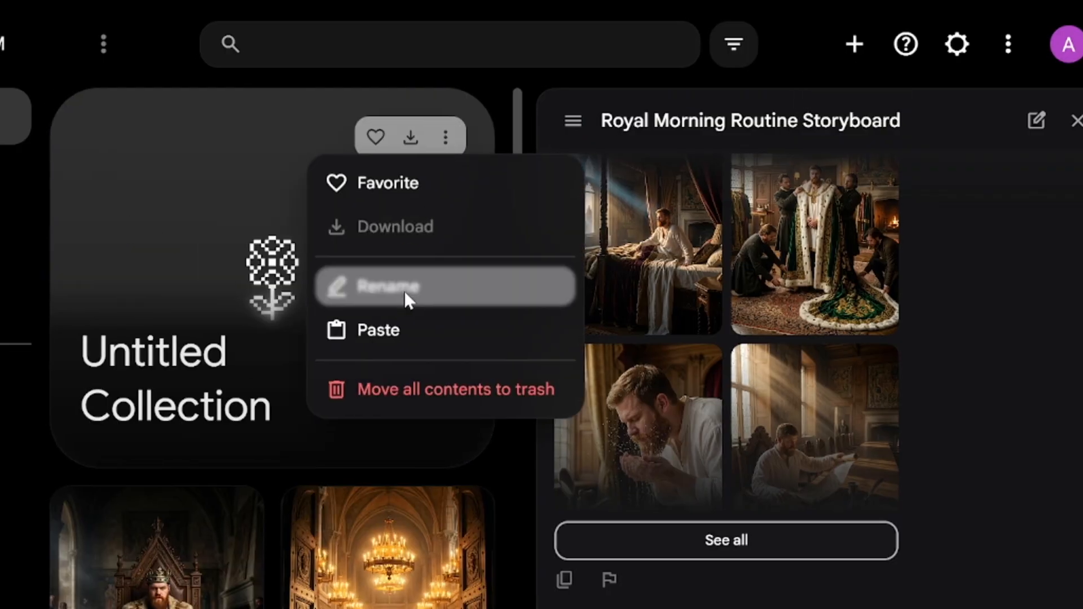
click(404, 289)
click(383, 479)
key(BackSpace)
key(BackSpace)
key(BackSpace)
key(BackSpace)
key(BackSpace)
key(BackSpace)
key(BackSpace)
key(BackSpace)
key(BackSpace)
key(BackSpace)
key(BackSpace)
key(BackSpace)
key(BackSpace)
key(BackSpace)
key(BackSpace)
key(BackSpace)
key(BackSpace)
key(BackSpace)
key(BackSpace)
text(Henry 1)
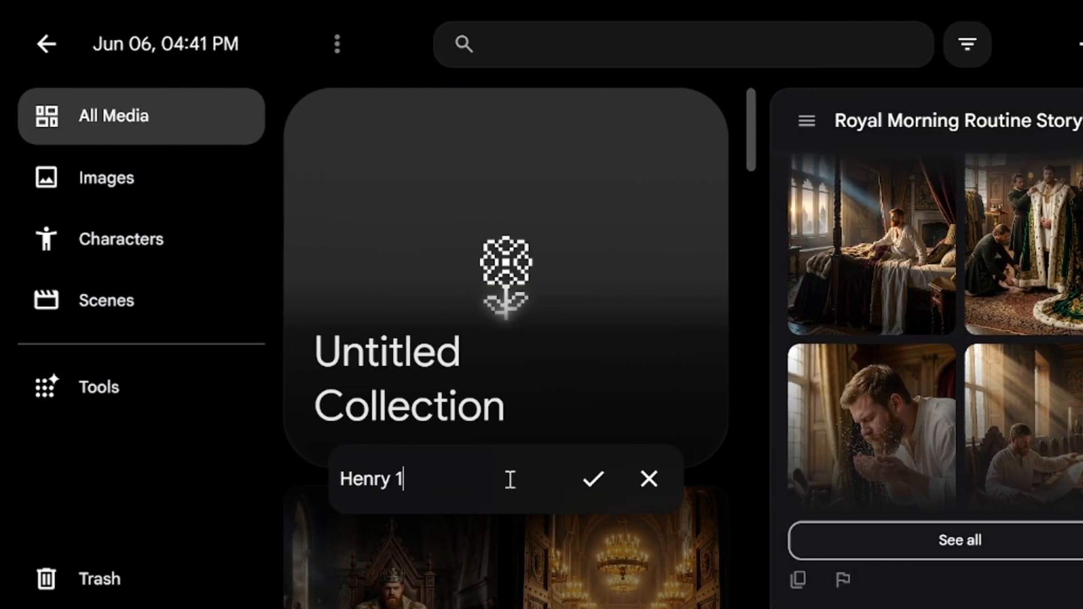
key(Return)
- Move the new throne, statue hall, battle map and robe dressing images into the Henry 1 collection, check its contents and return to the project
scroll(602, 353, down, 3)
drag(350, 430, 520, 147)
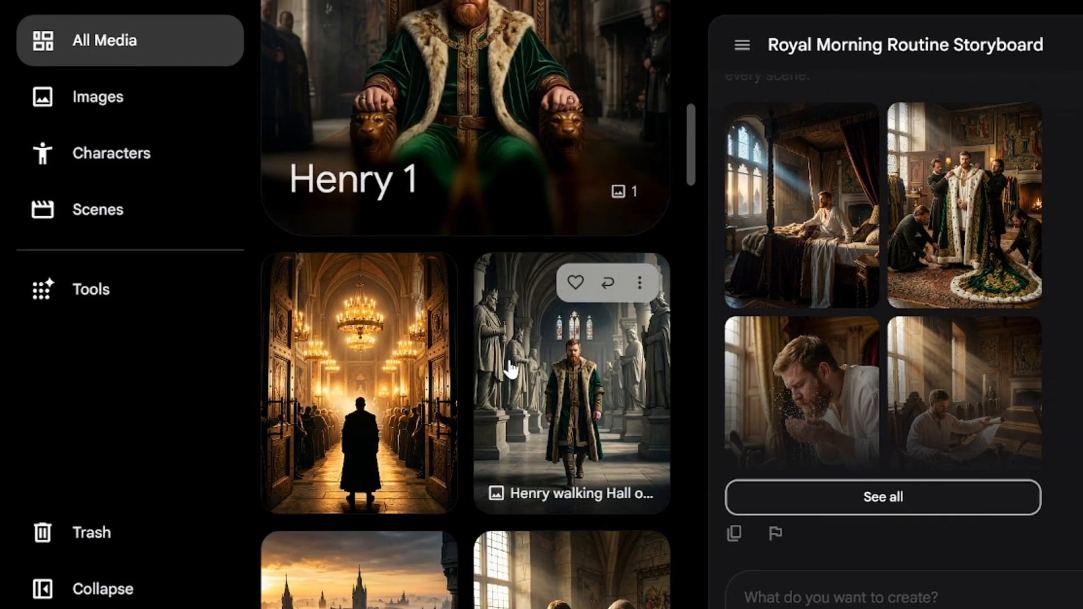
drag(510, 370, 505, 121)
scroll(381, 460, down, 3)
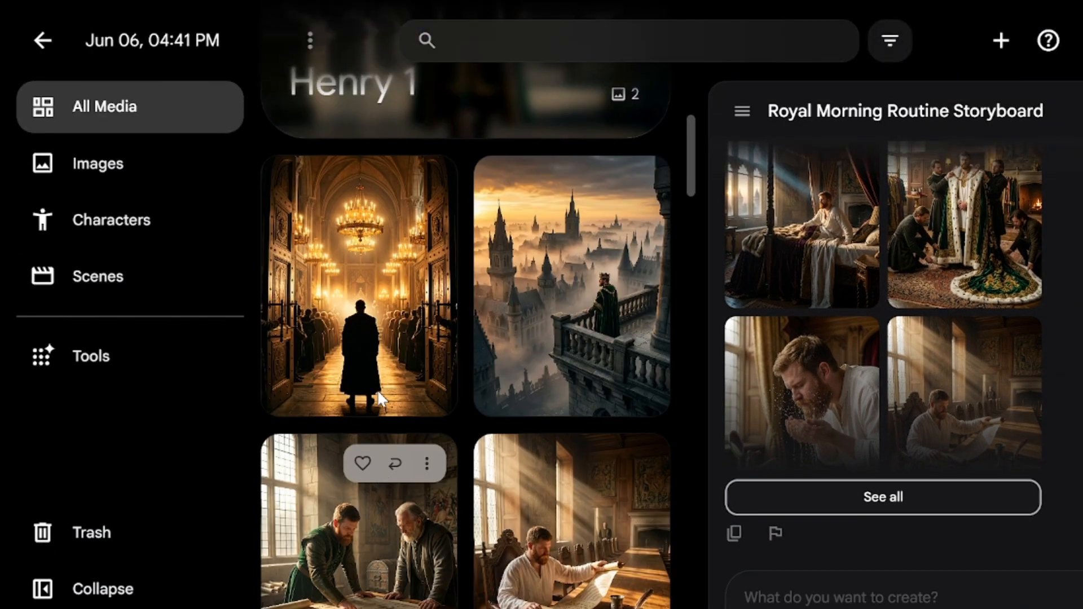
drag(381, 460, 431, 50)
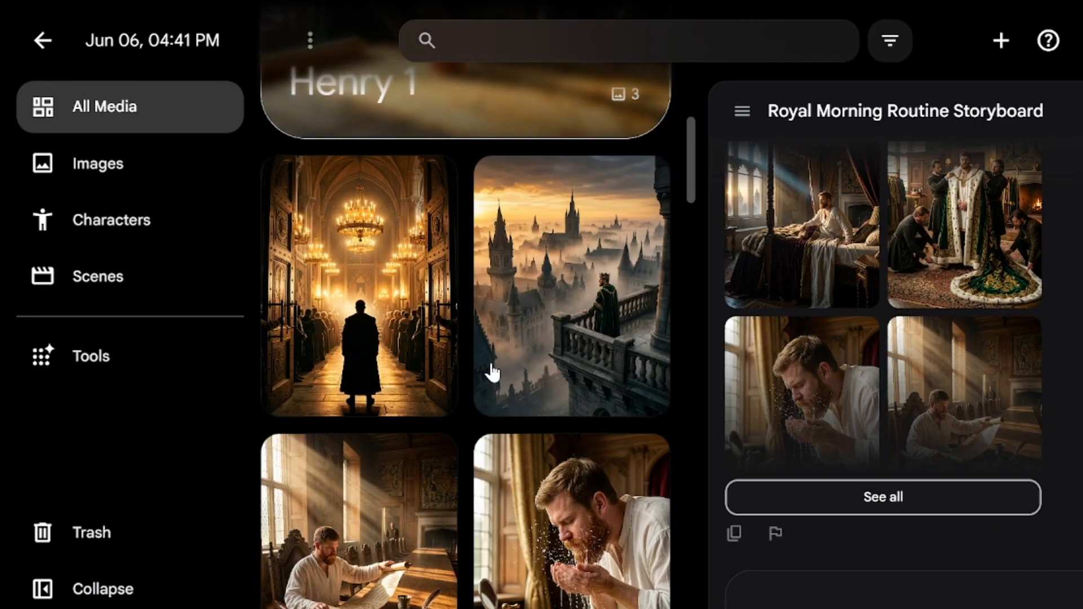
scroll(490, 302, down, 5)
drag(380, 372, 467, 186)
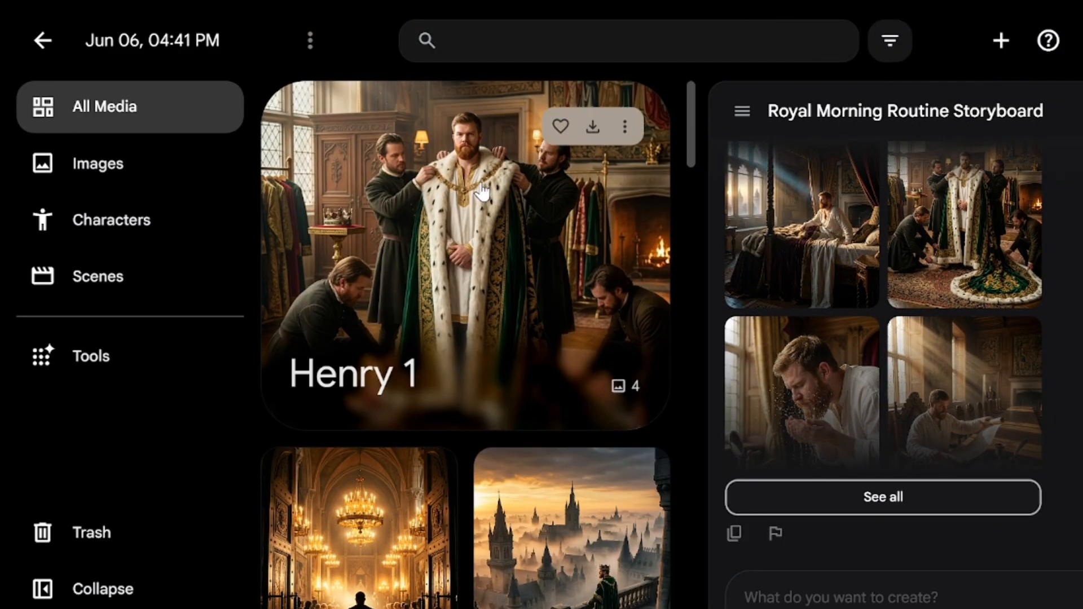
click(491, 367)
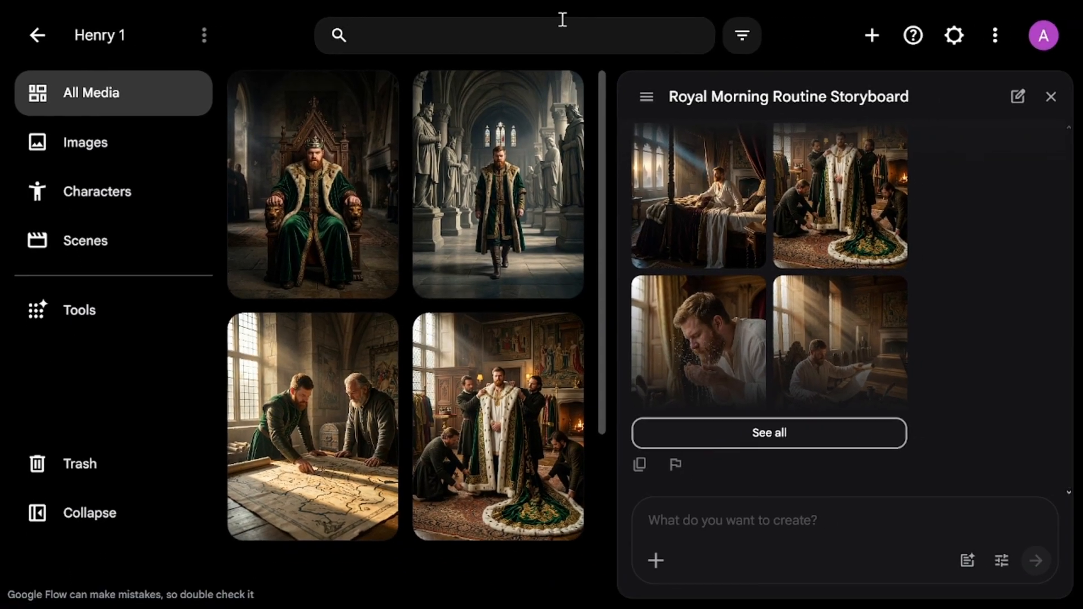
click(37, 35)
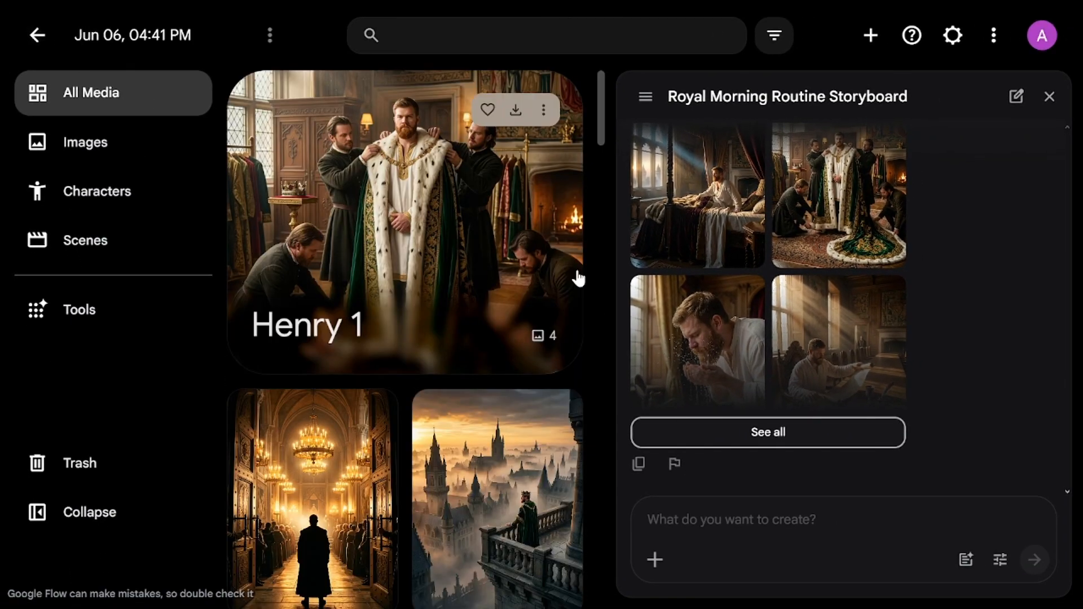
- Ask the agent to create a new collection 'Henry 2' and add there all the full-body shots of my character Henry
click(698, 529)
key(ctrl+v)
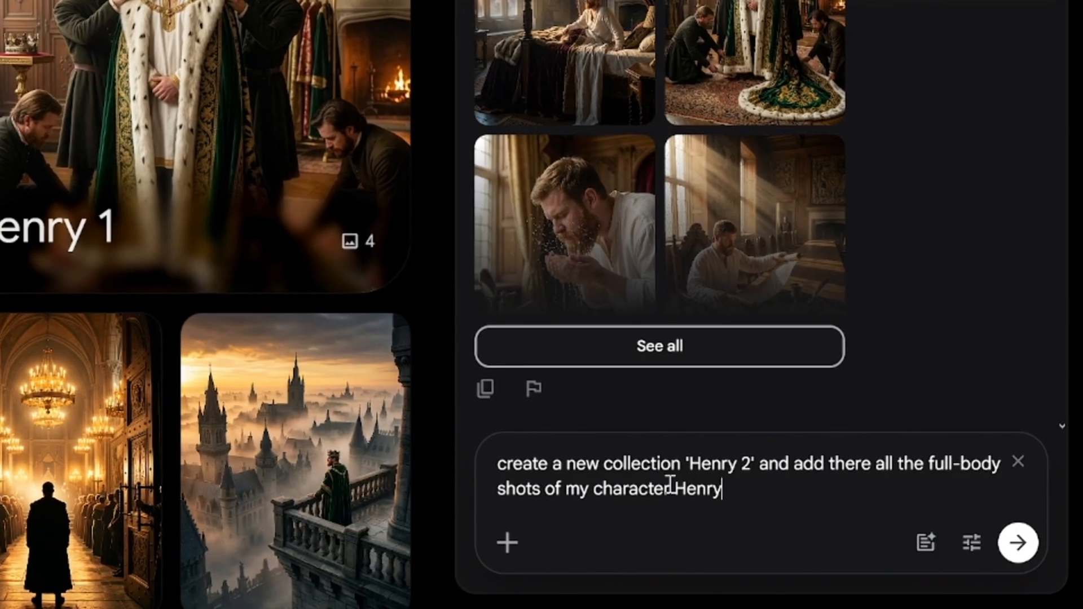
click(1015, 544)
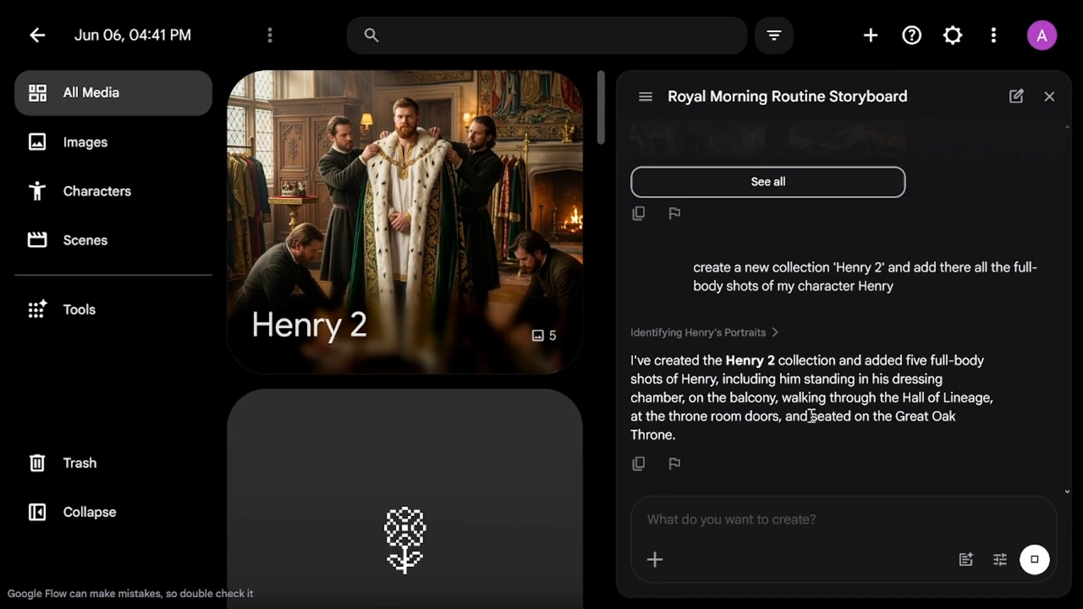
- Check the project's uncollected images and tell the agent there are few more full-body shots of Henry left, add them to this collection too
scroll(438, 315, down, 10)
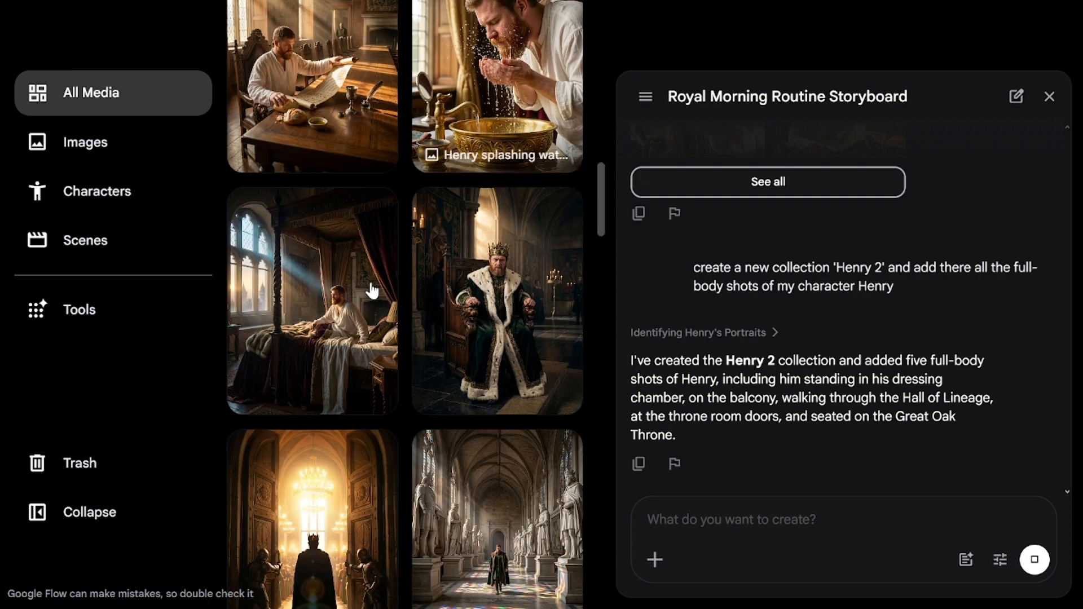
scroll(508, 310, down, 15)
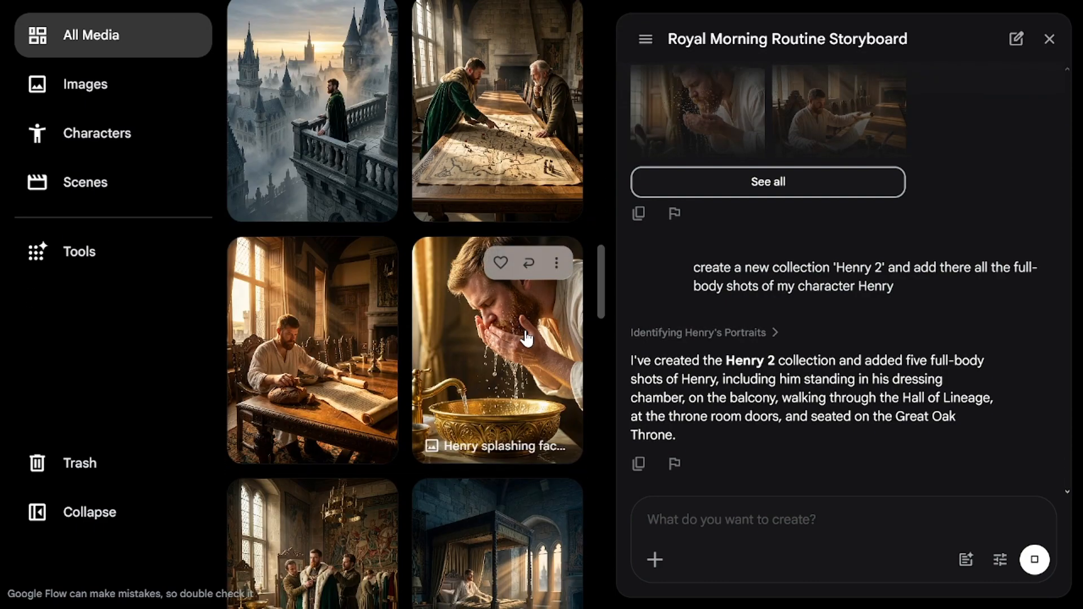
scroll(305, 320, down, 15)
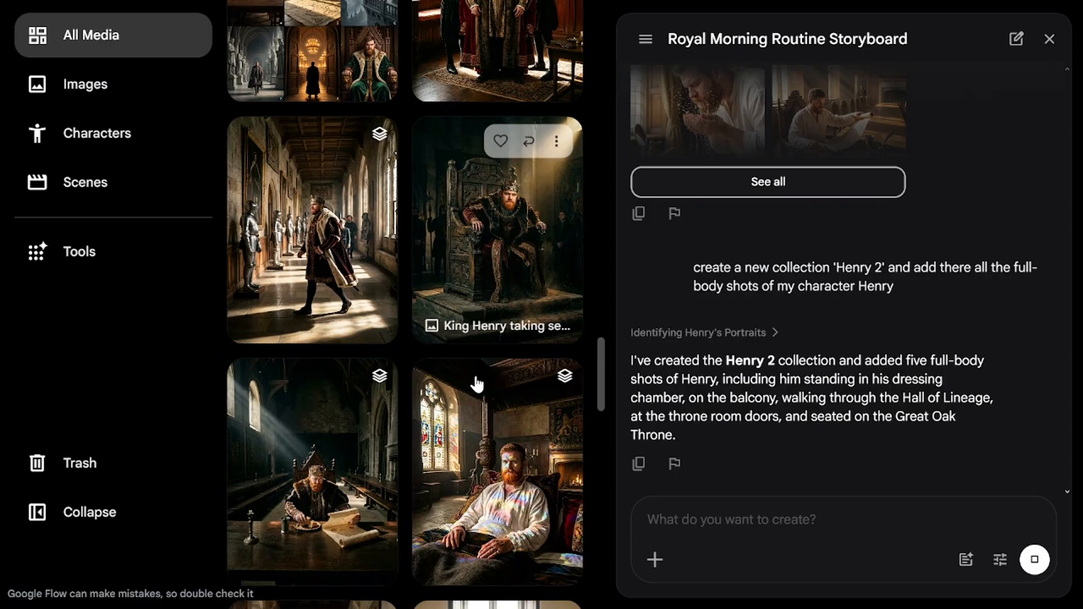
scroll(477, 380, up, 15)
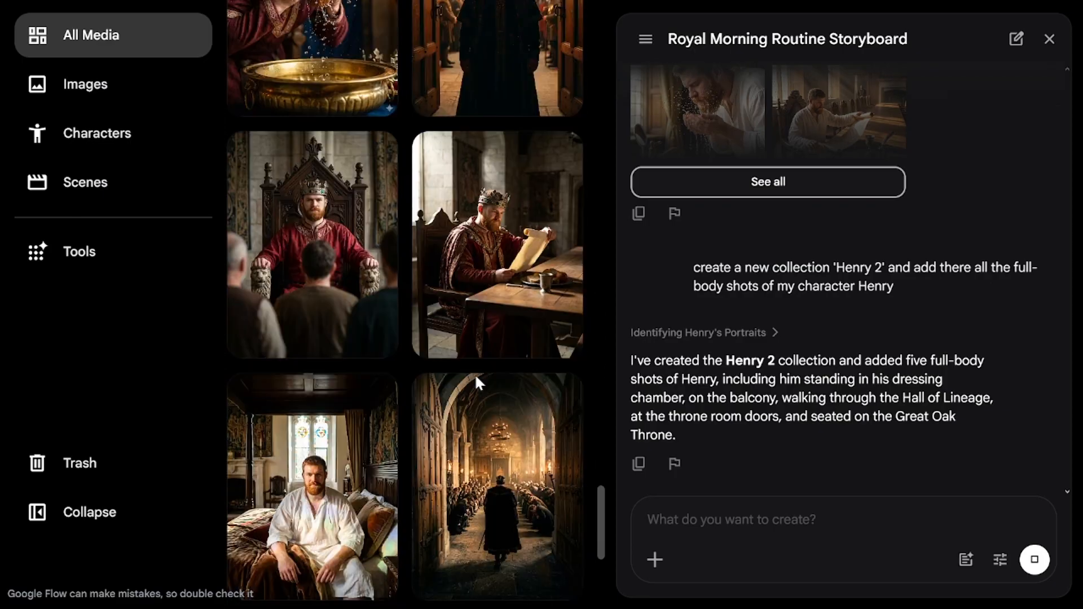
click(711, 521)
text(but there are few more ful)
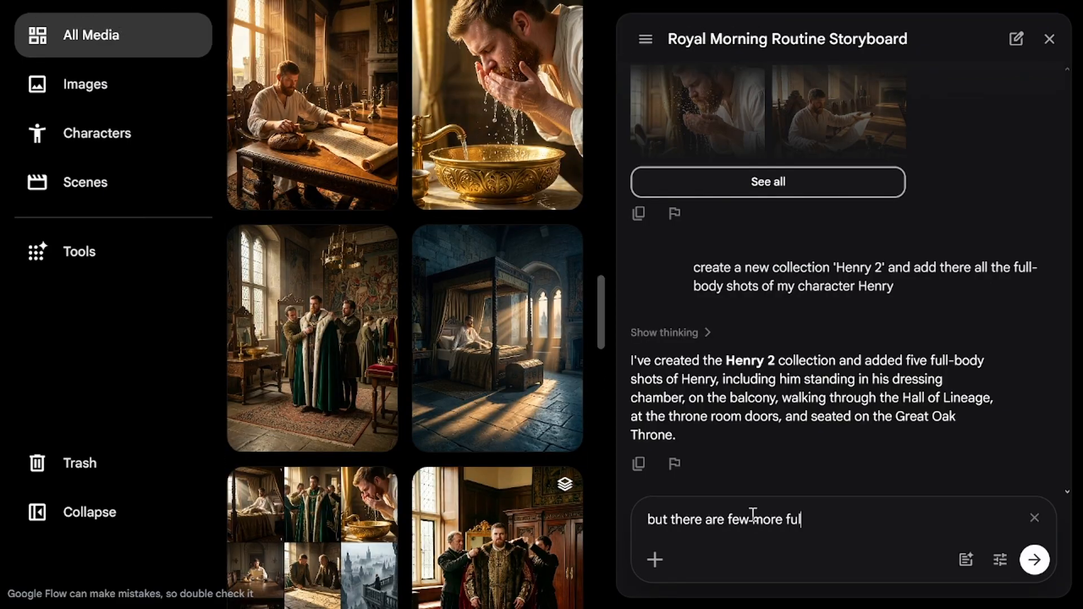
text(l-body shots of Henry left, add them to this col)
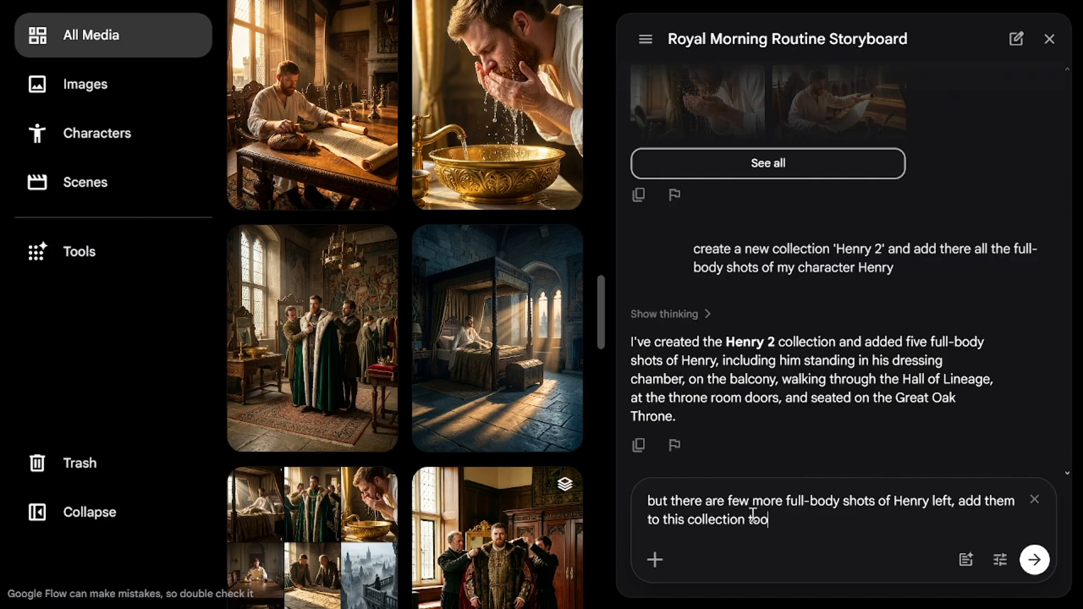
text(lection too)
key(Return)
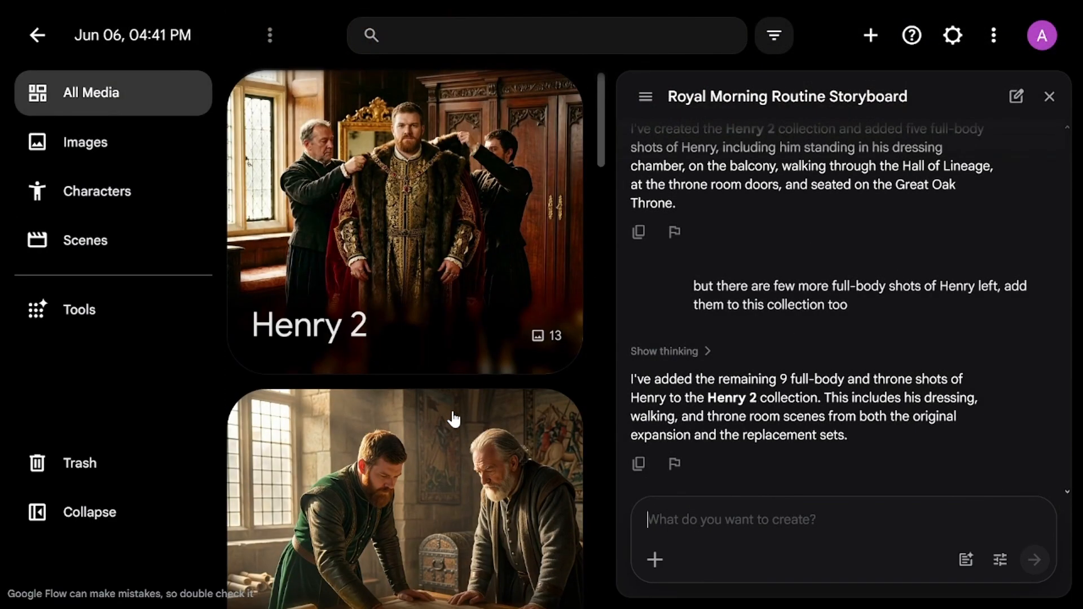
- Open the Henry 2 collection, look through all its images and return to the project
click(490, 242)
scroll(476, 314, down, 8)
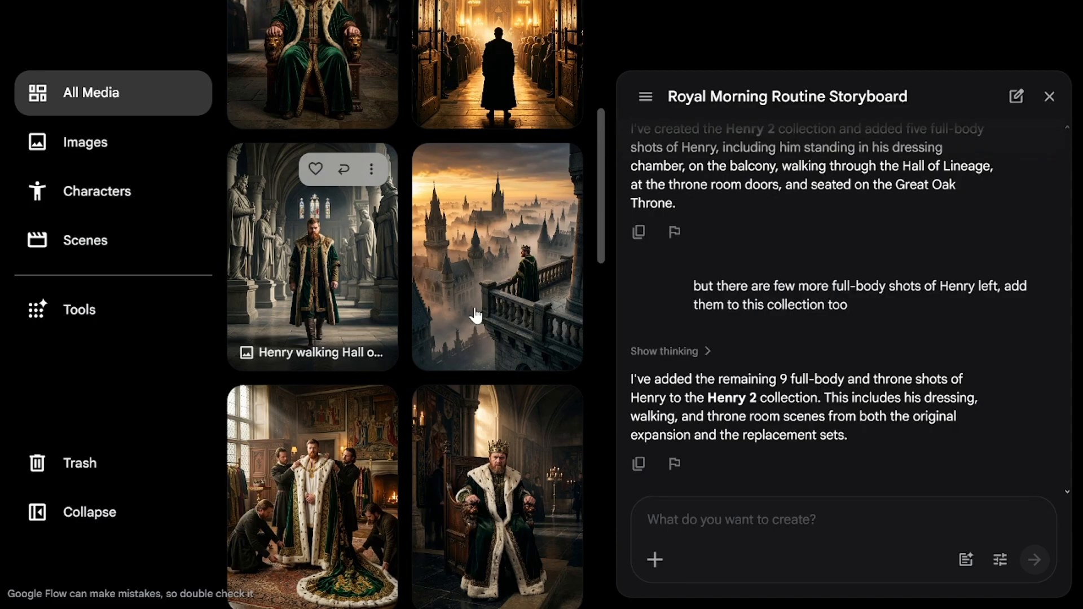
scroll(494, 303, down, 10)
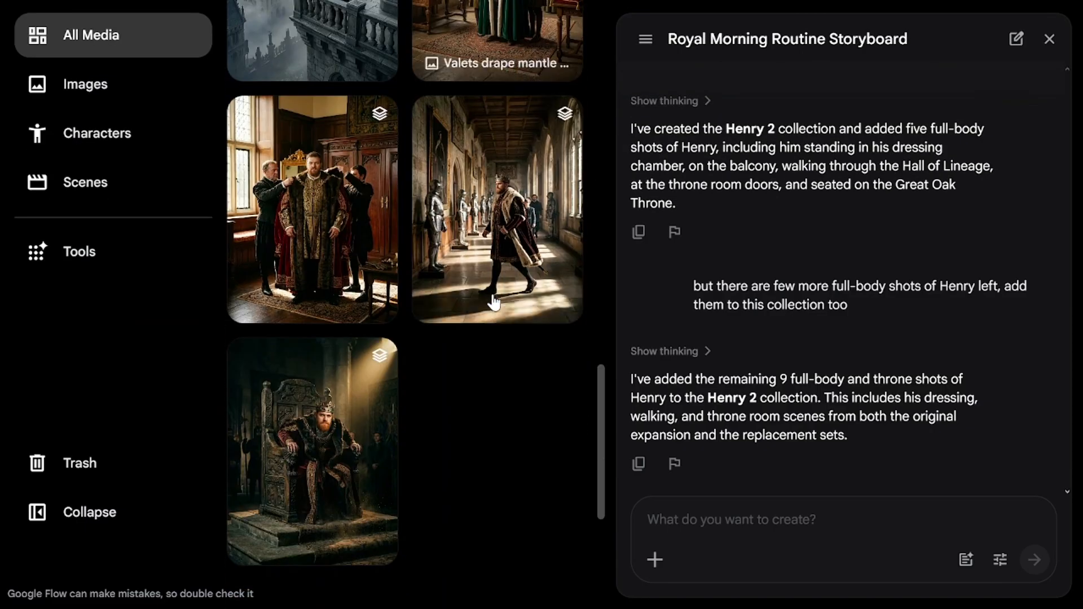
scroll(493, 303, up, 10)
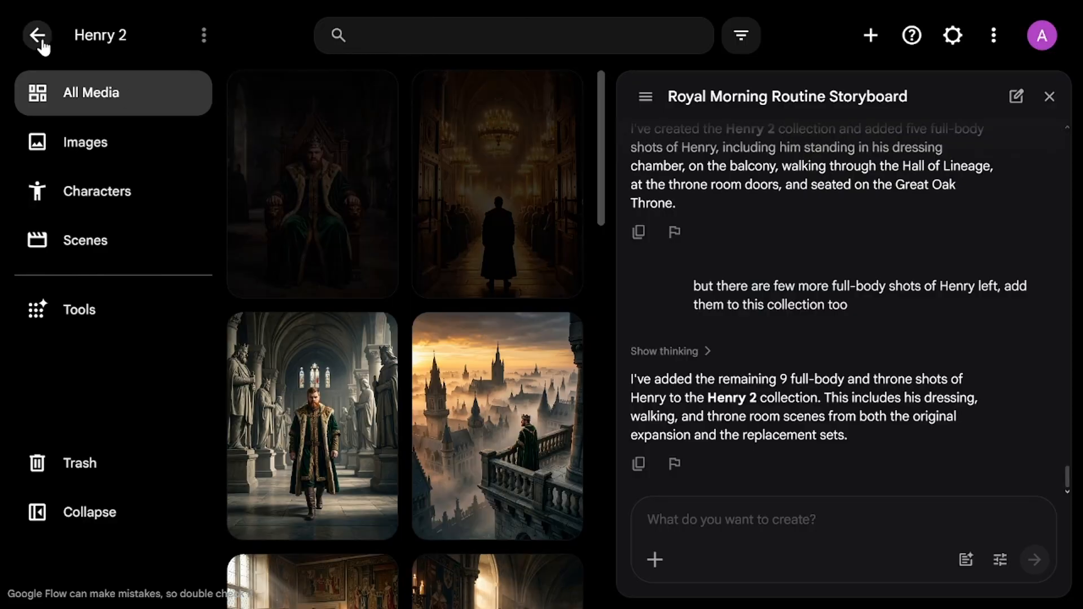
key(alt+Left)
- Examine the Henry 1 collection's cover and the remaining project images for full-body shots that were left out of Henry 2
scroll(504, 290, down, 3)
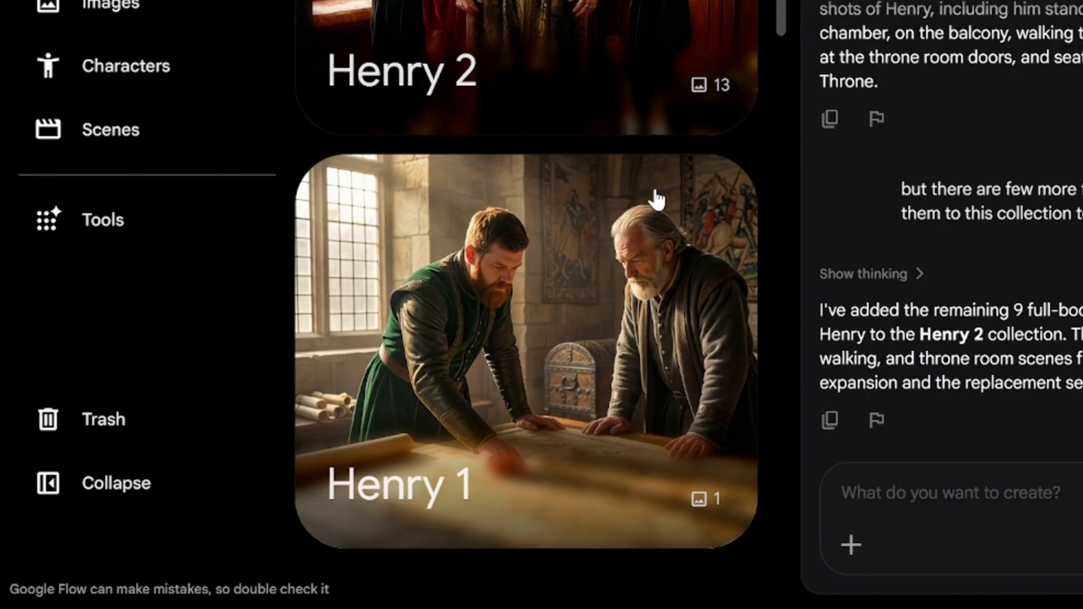
click(656, 198)
scroll(652, 194, down, 10)
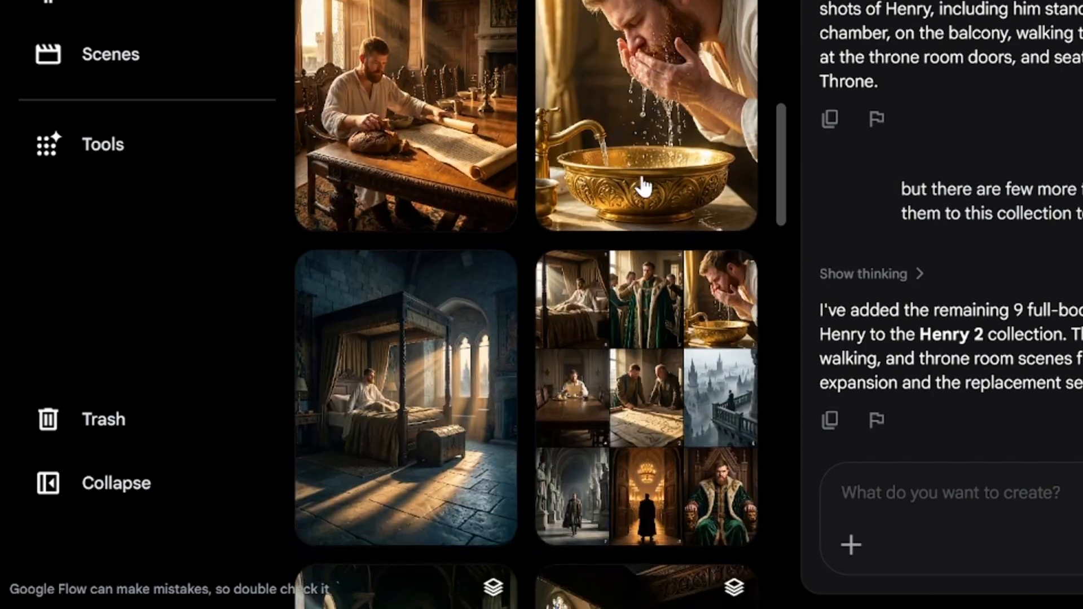
scroll(643, 188, down, 5)
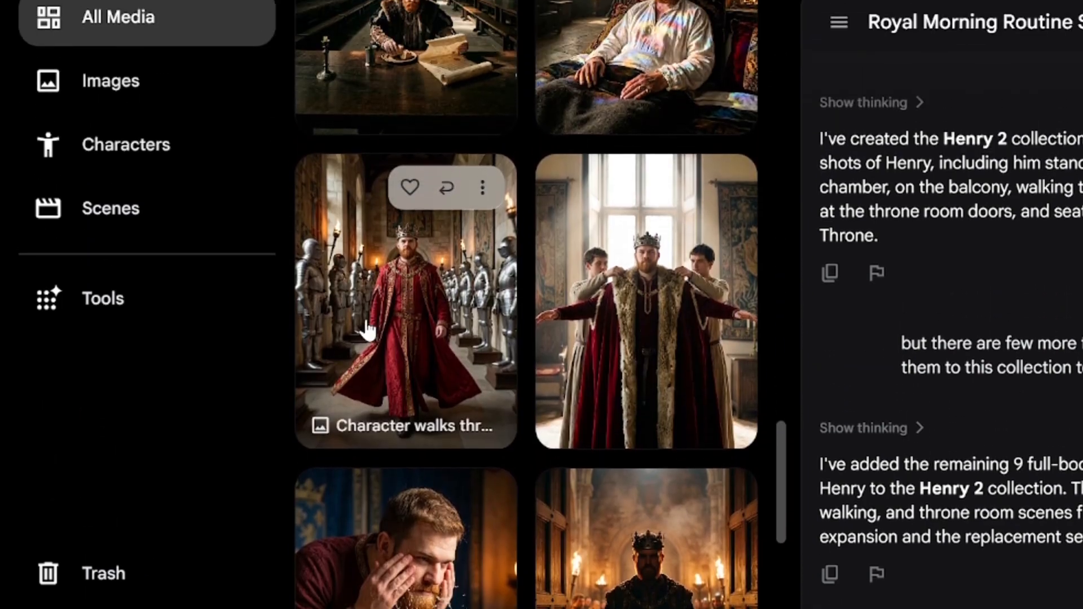
scroll(435, 378, up, 2)
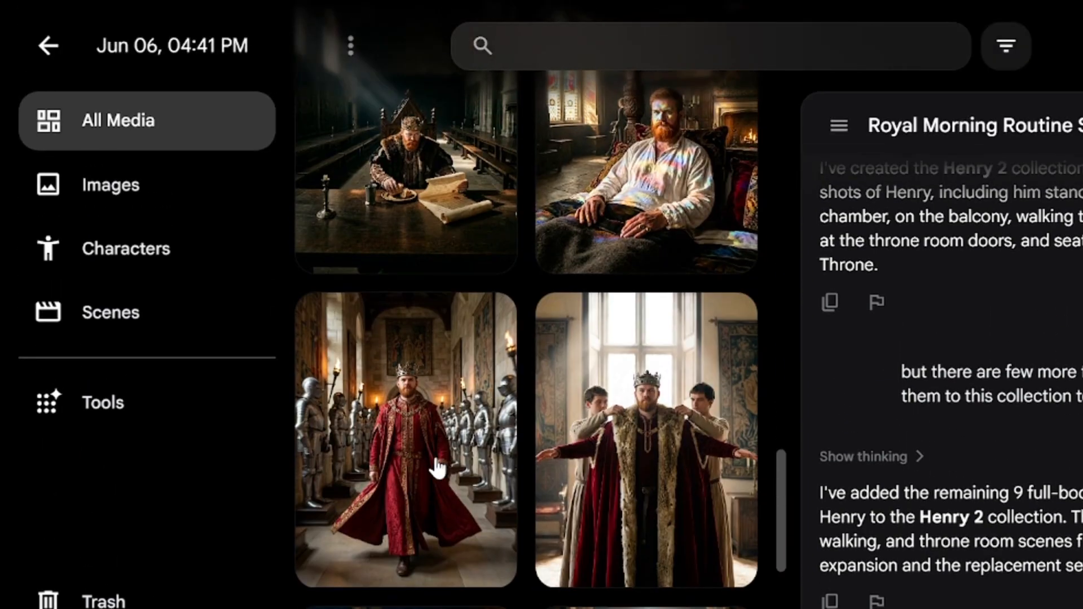
scroll(647, 417, up, 10)
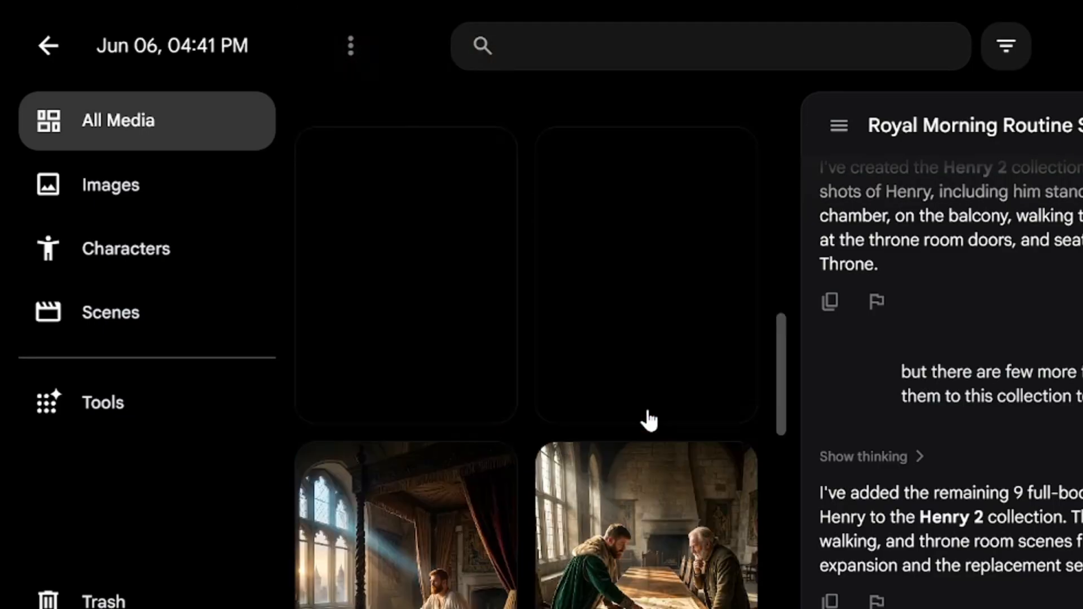
scroll(691, 532, up, 5)
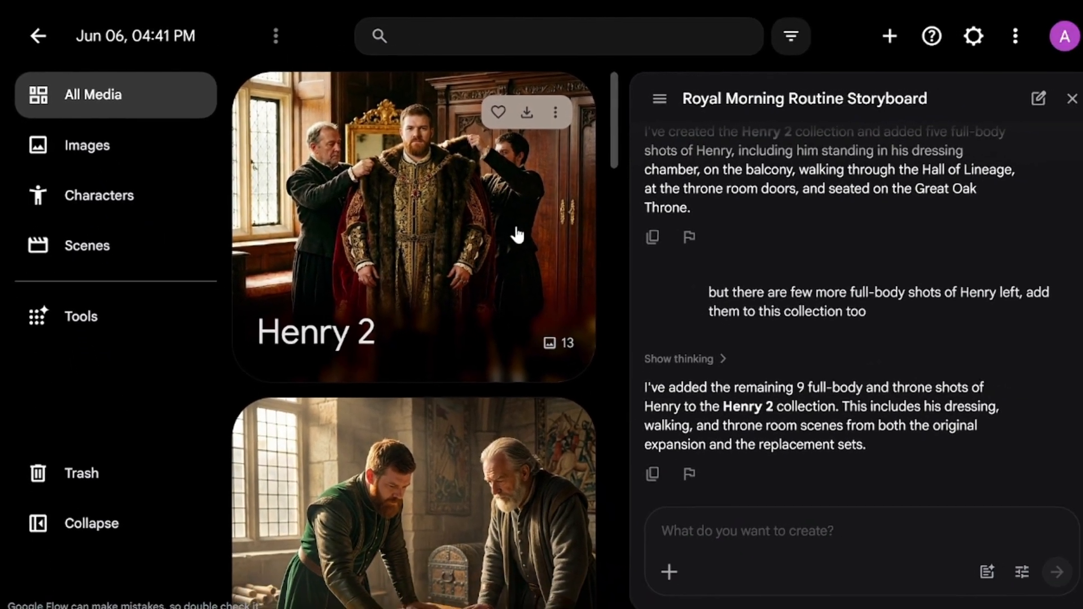
- Move three more images, including the scroll-reading and water-splashing shots, into the Henry 1 collection
scroll(558, 254, down, 5)
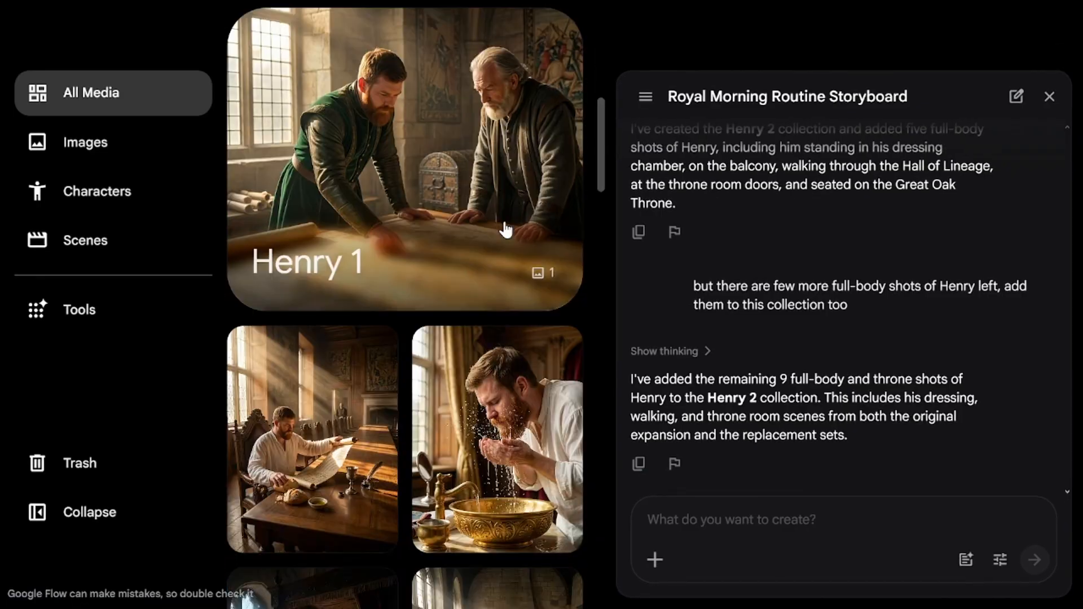
drag(307, 389, 437, 116)
drag(280, 402, 434, 116)
drag(490, 433, 454, 151)
scroll(599, 437, up, 3)
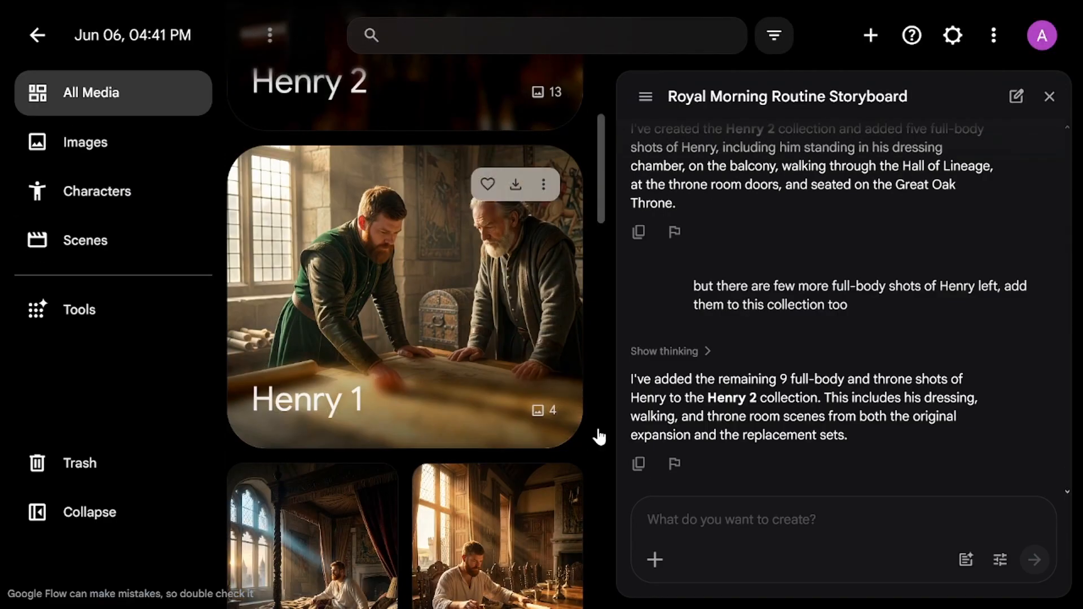
- Ask the agent to make all the images in 'Henry 1' collection black and white
click(675, 529)
text(make all the images in )
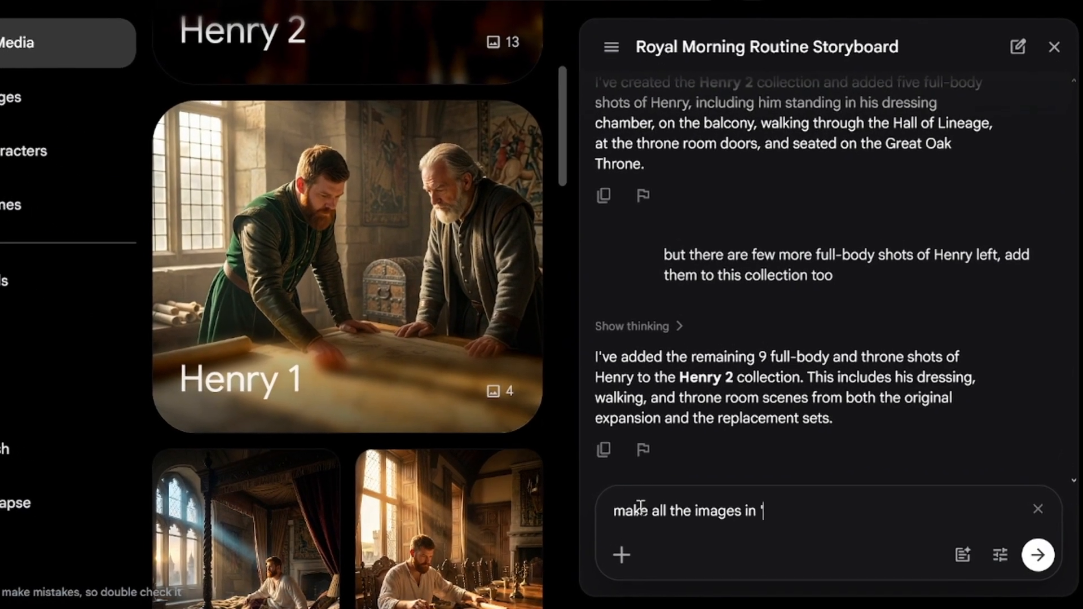
text('Henry 1' collection black and white)
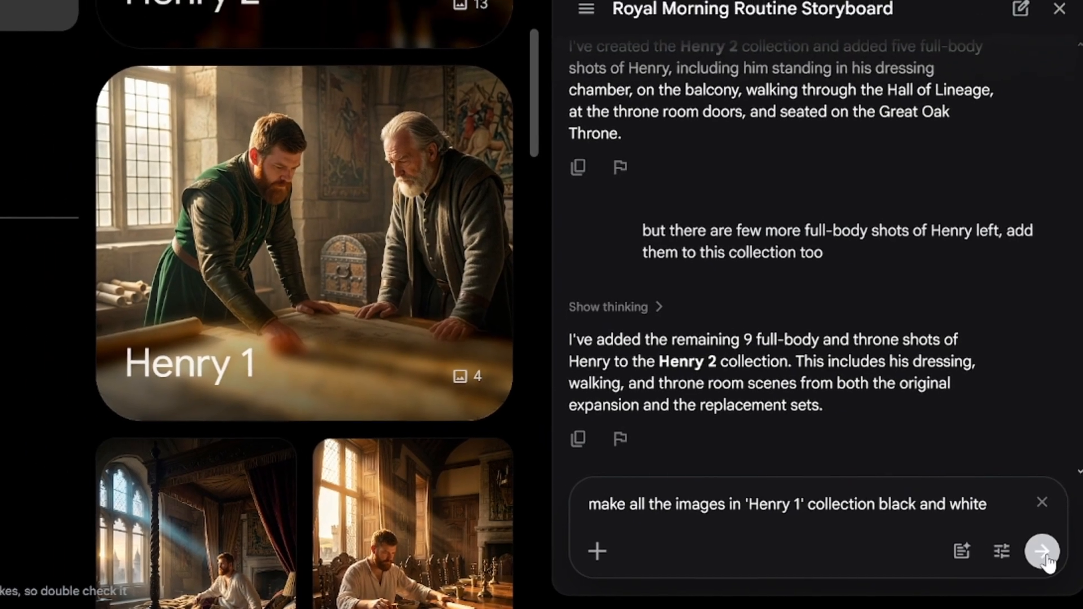
click(1033, 556)
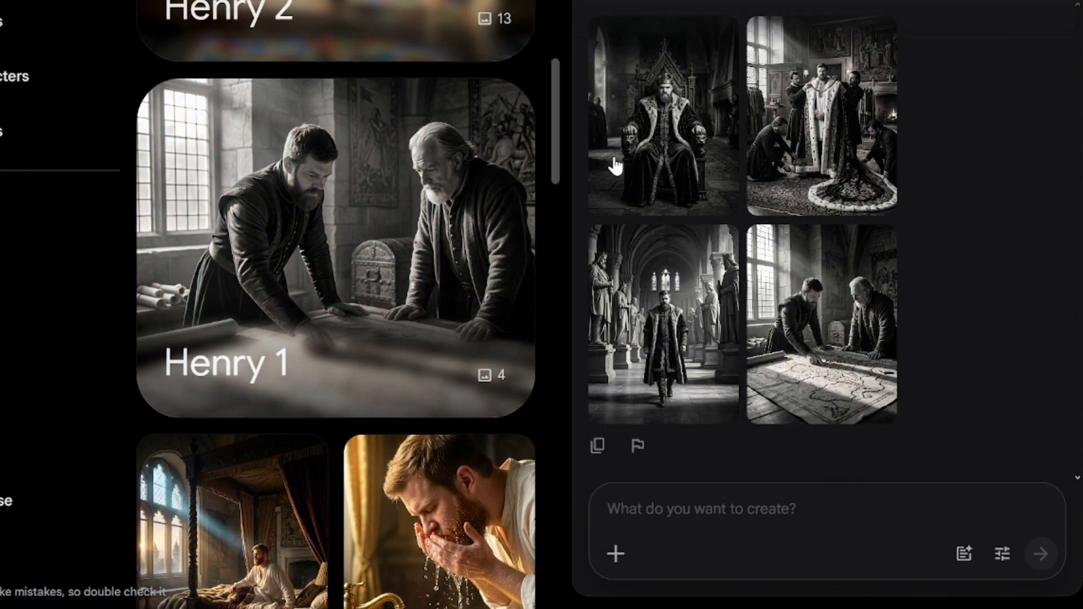
- Ask the agent to delete all the images from both collections and check the two collections
text(delete images from both collections)
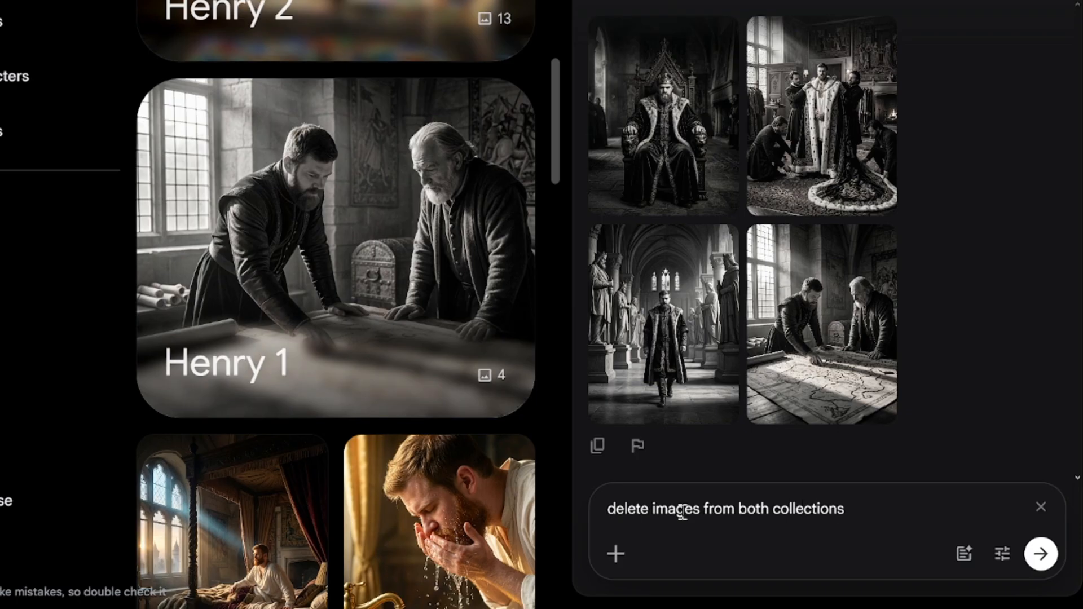
text(all the)
click(1040, 553)
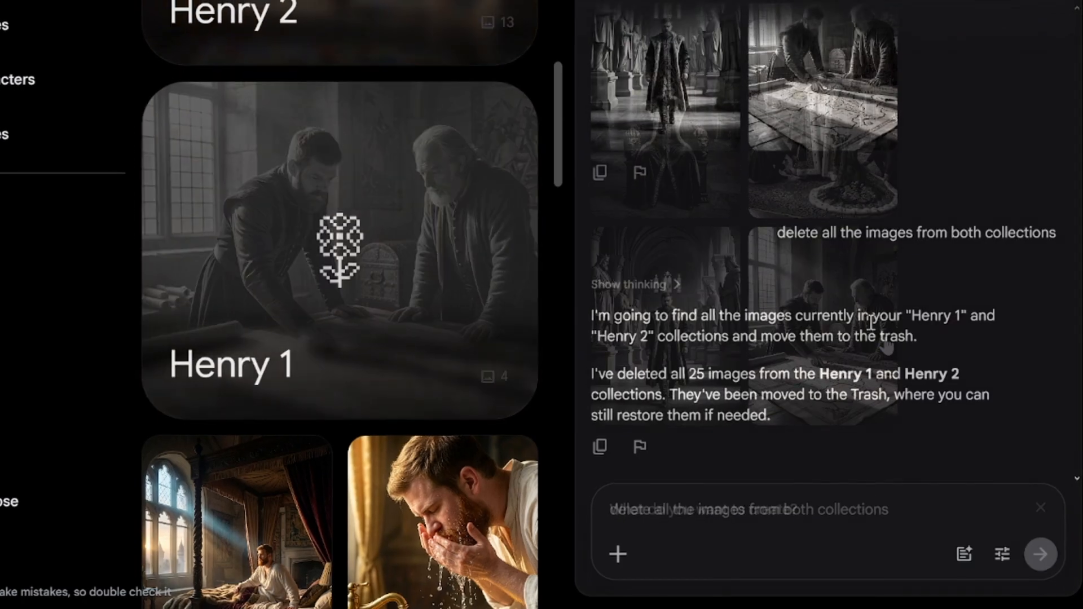
scroll(445, 340, up, 5)
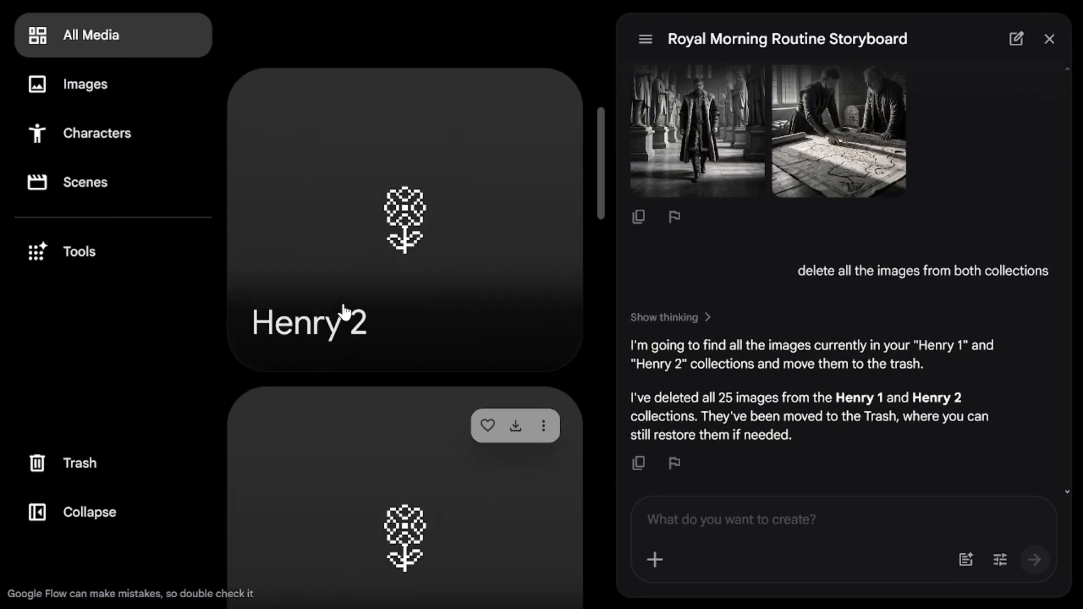
- Look through the deleted images in the project's trash and return to the project
click(82, 476)
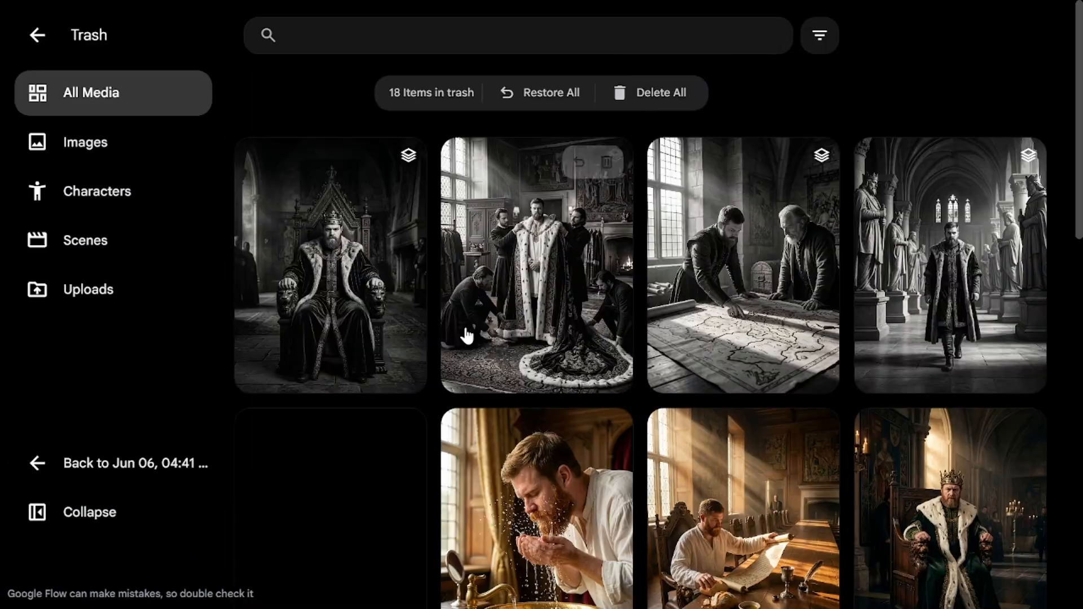
scroll(454, 347, down, 9)
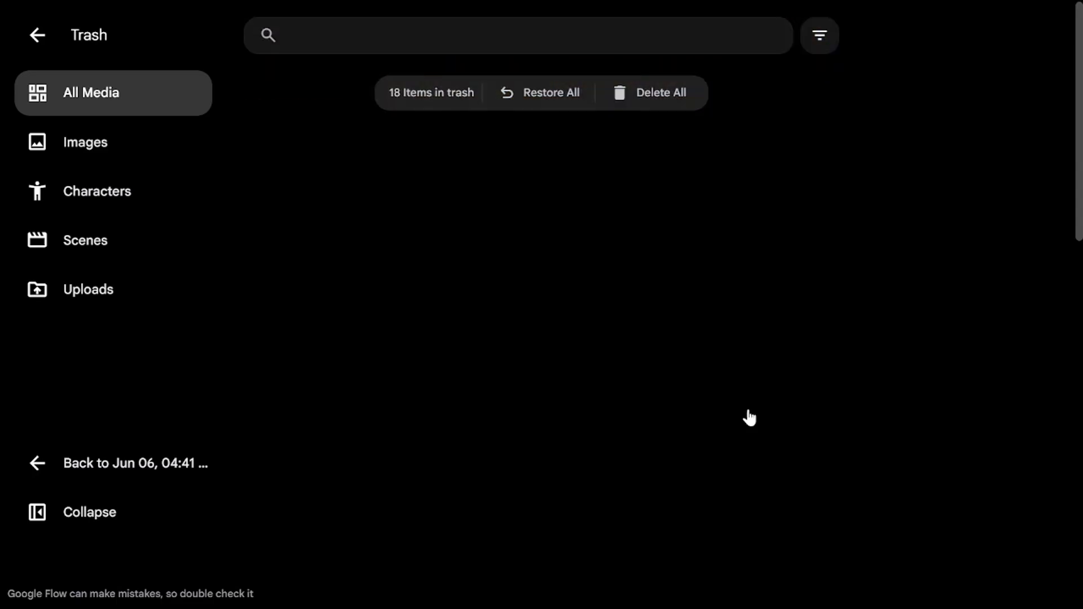
scroll(749, 417, down, 4)
scroll(750, 416, up, 12)
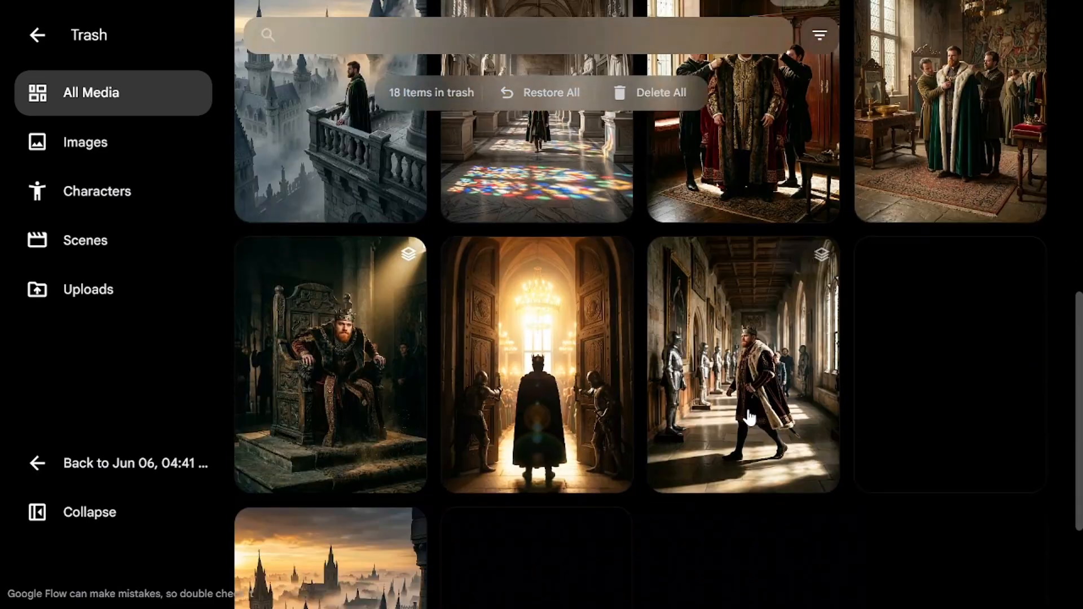
click(38, 35)
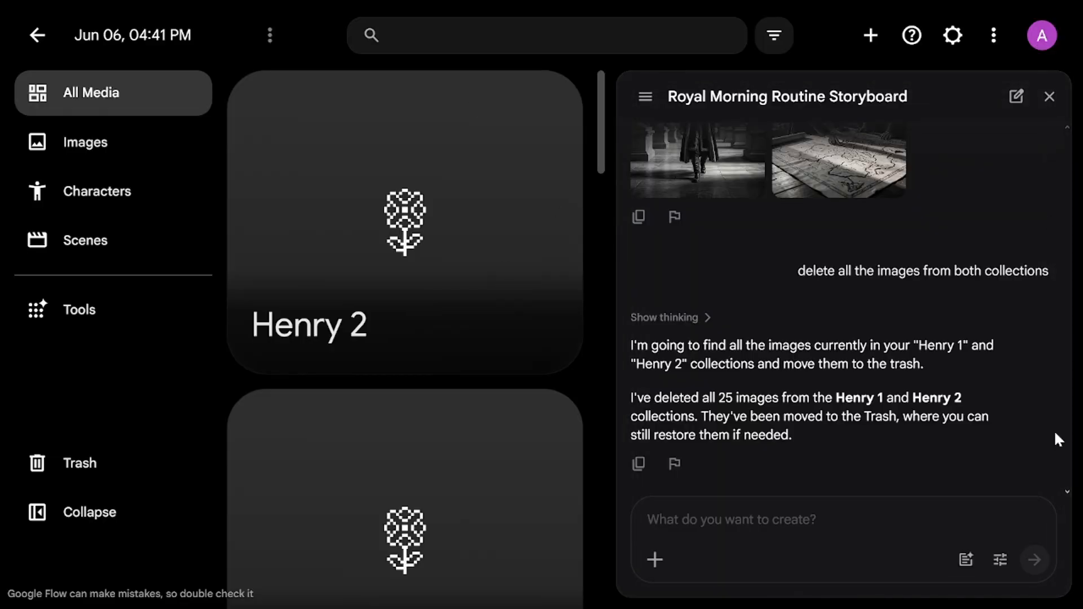
- Add an agent instruction with the guideline "make all the generated images monochrome pink"
click(967, 562)
click(894, 145)
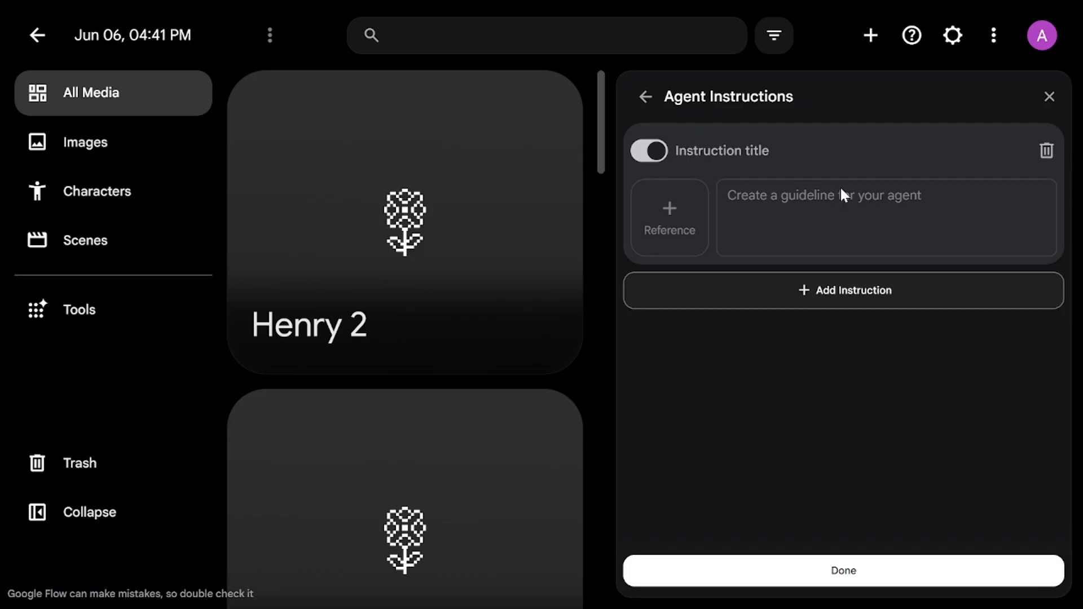
click(788, 214)
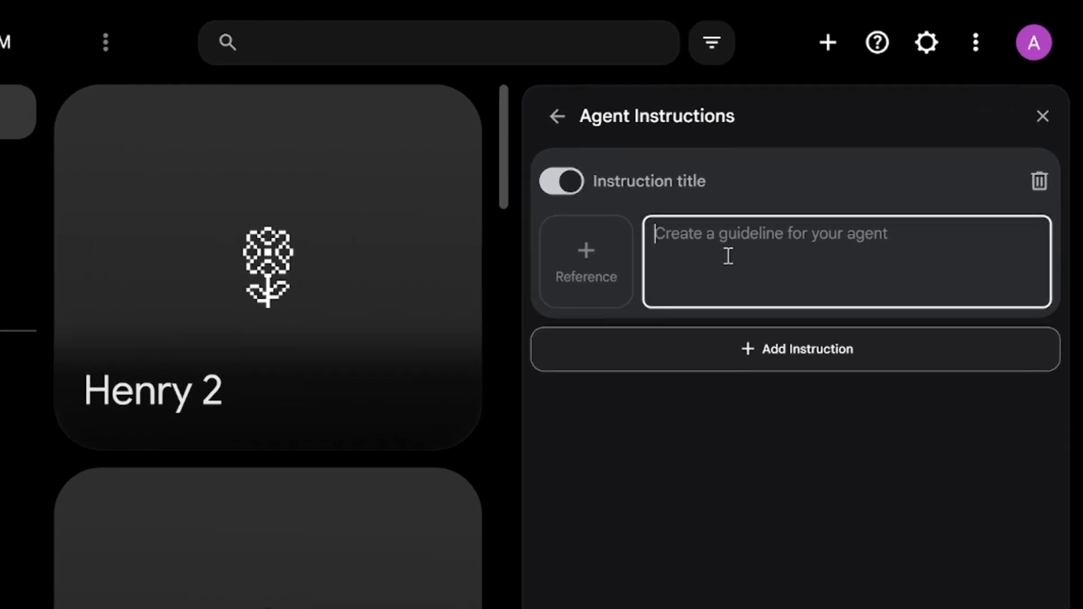
text(make all the generated )
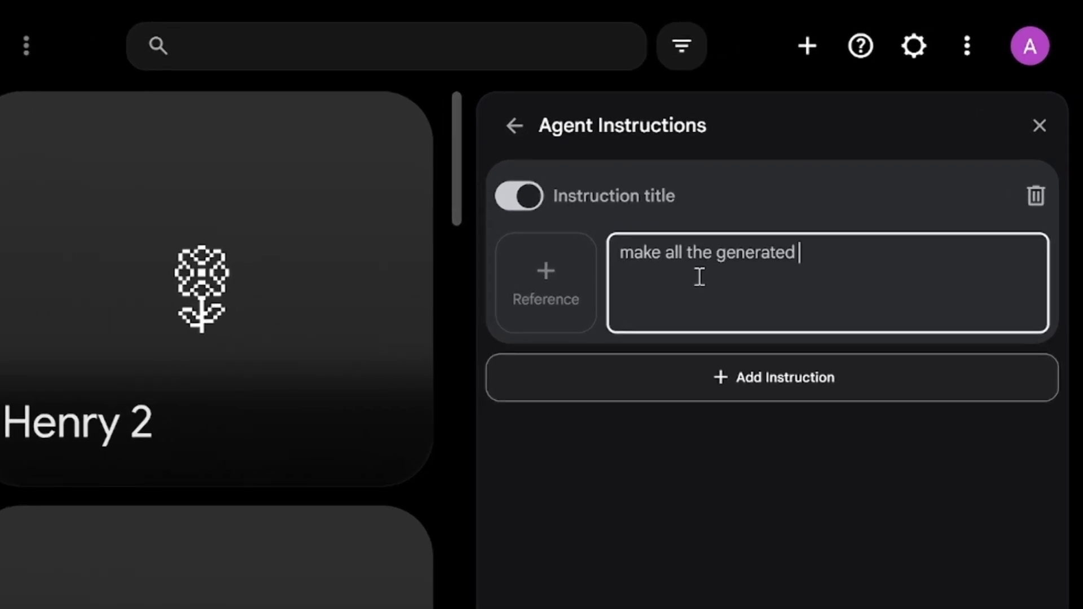
text(images mono)
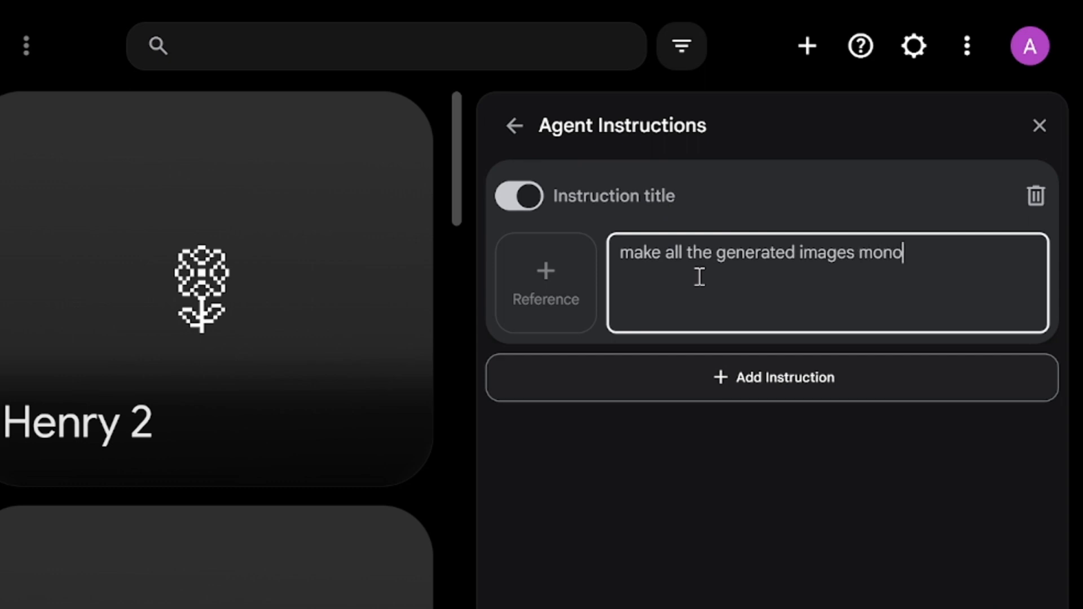
text(chrome pink)
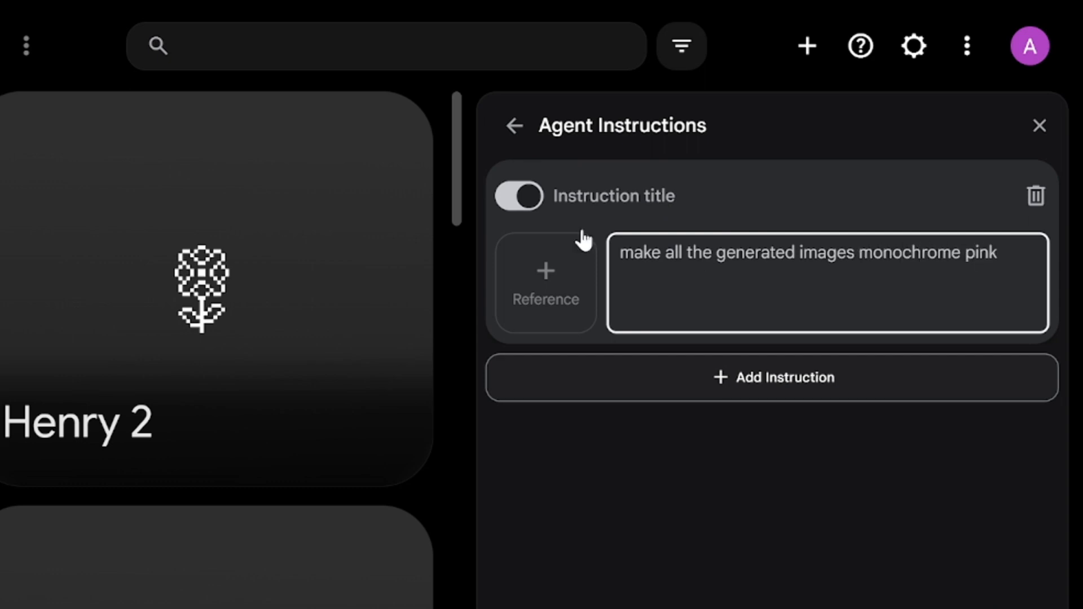
- Ask the agent to "create 3 images of him standing amidst his garden" using the attached king character
click(675, 195)
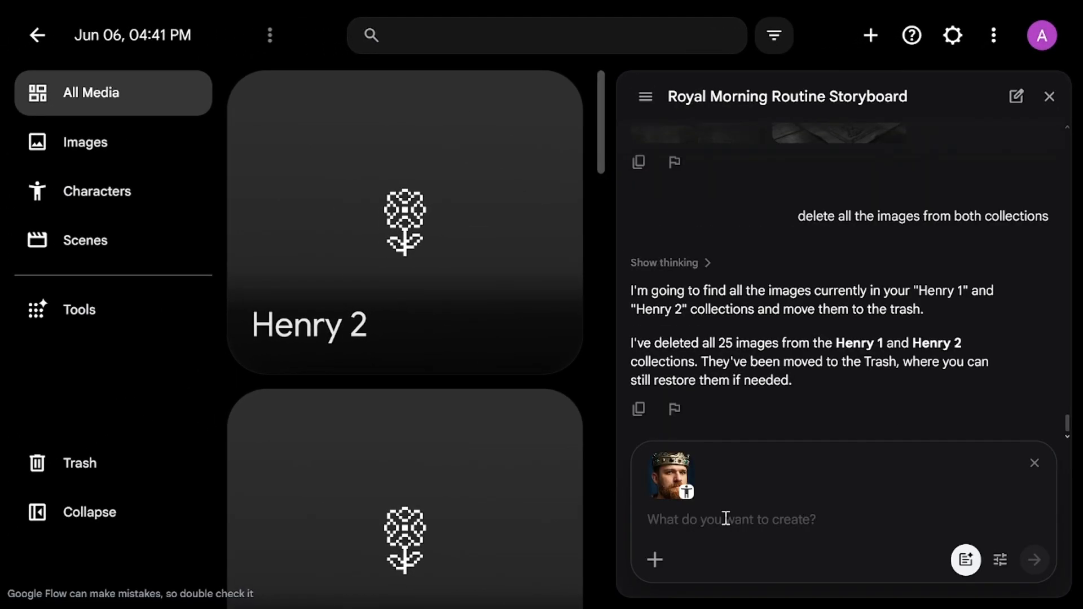
text(create 3 images of hi)
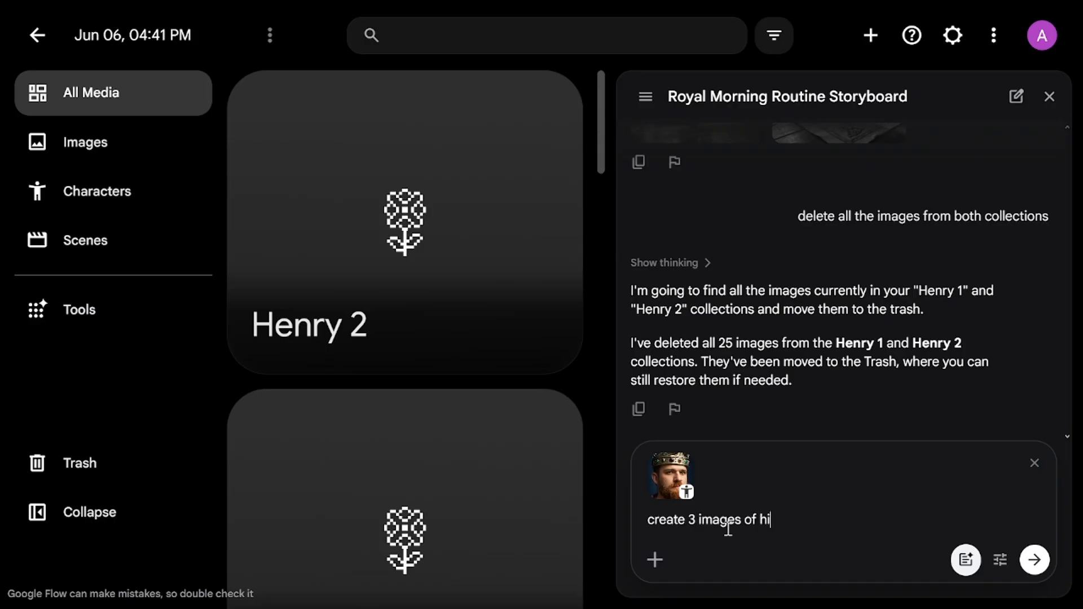
text(m standing amidst his garden)
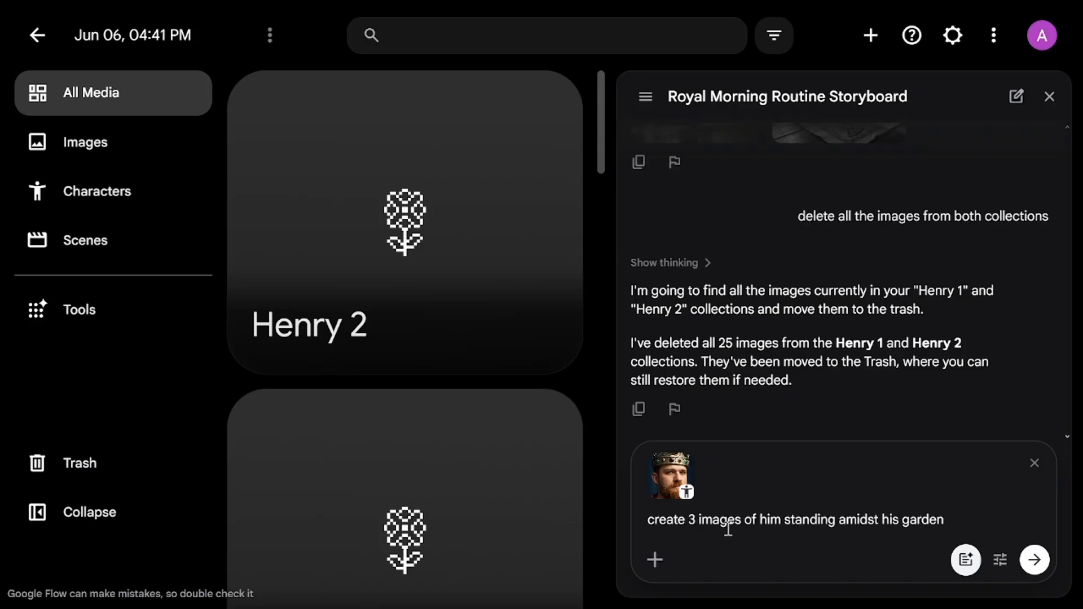
click(1034, 561)
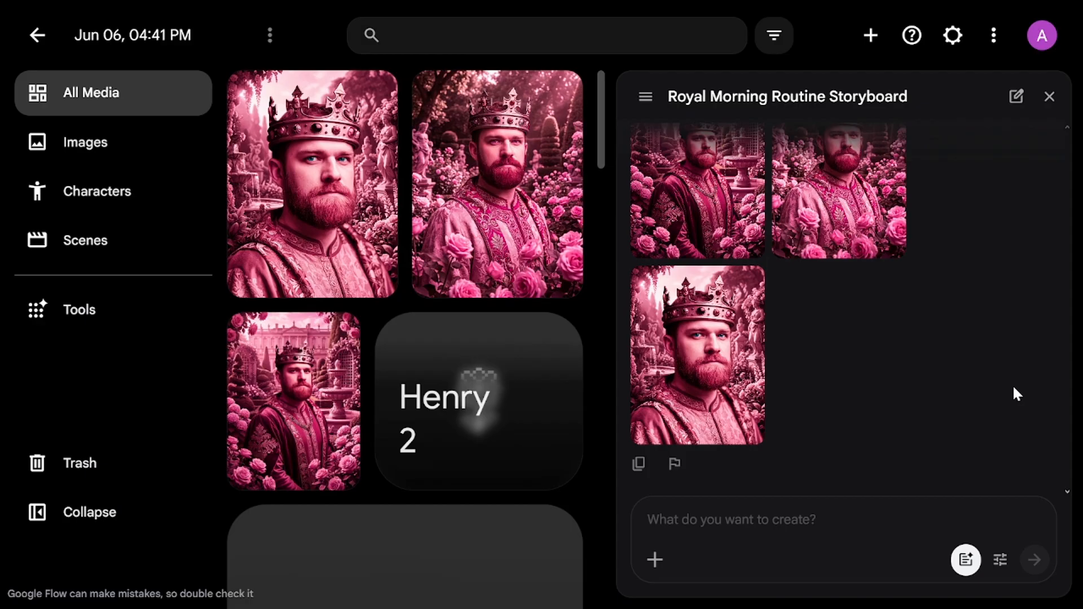
- Turn off the agent instruction "make all the generated images monochrome pink" and save the change
click(966, 560)
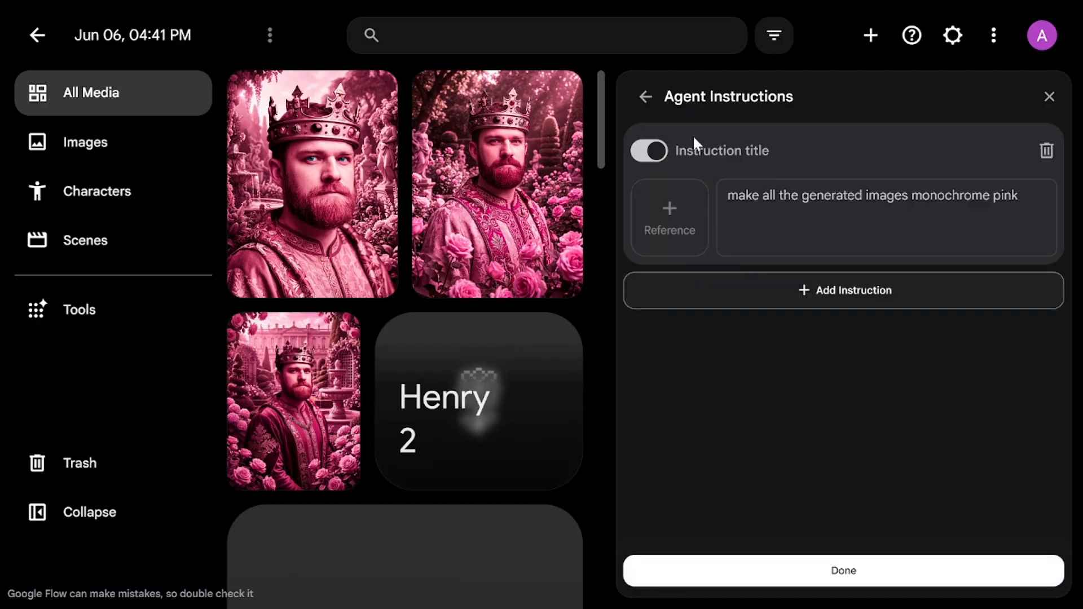
click(650, 152)
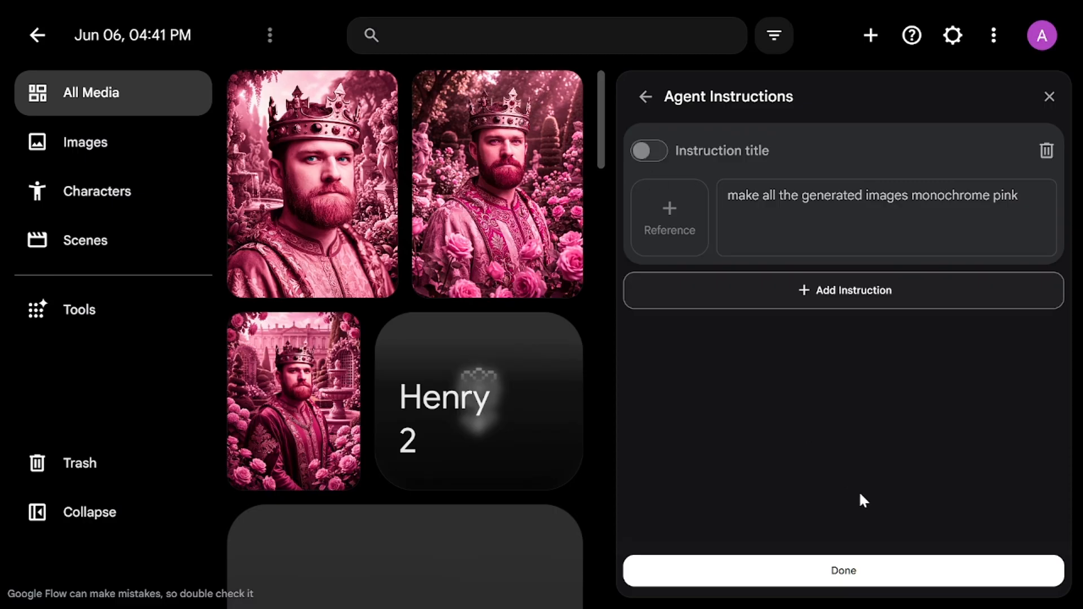
click(851, 572)
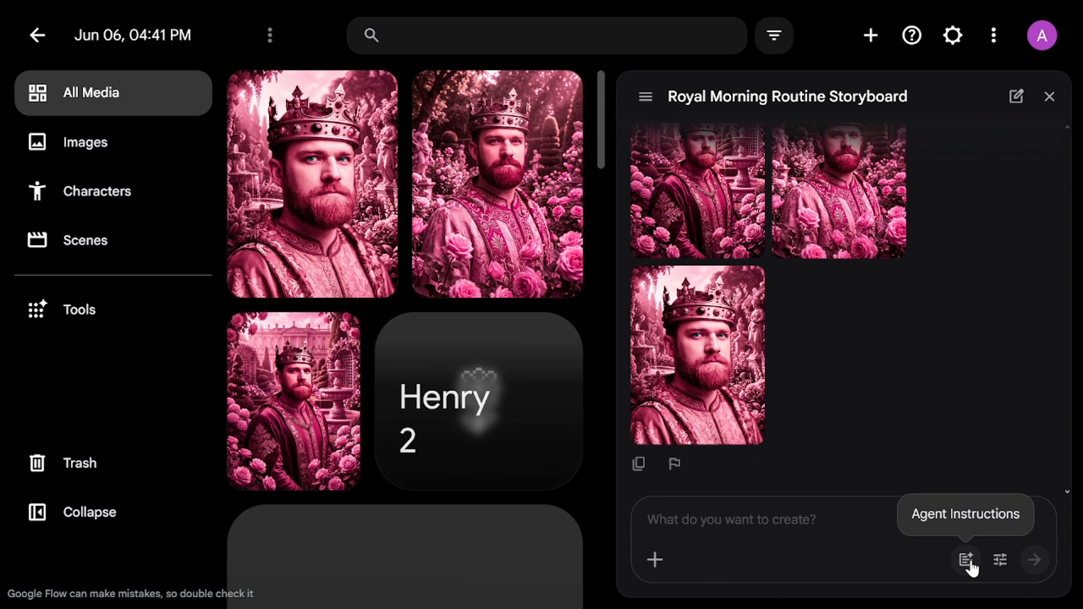
- Create a new agent session, and reopen the "Royal Morning Routine Storyboard" session from the session history
click(1016, 108)
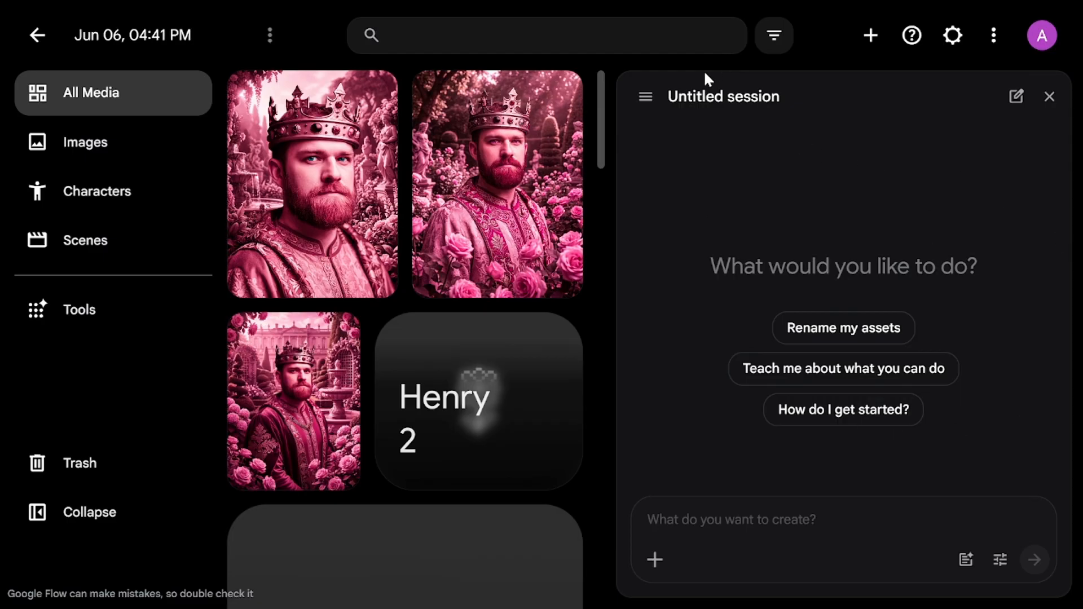
click(645, 99)
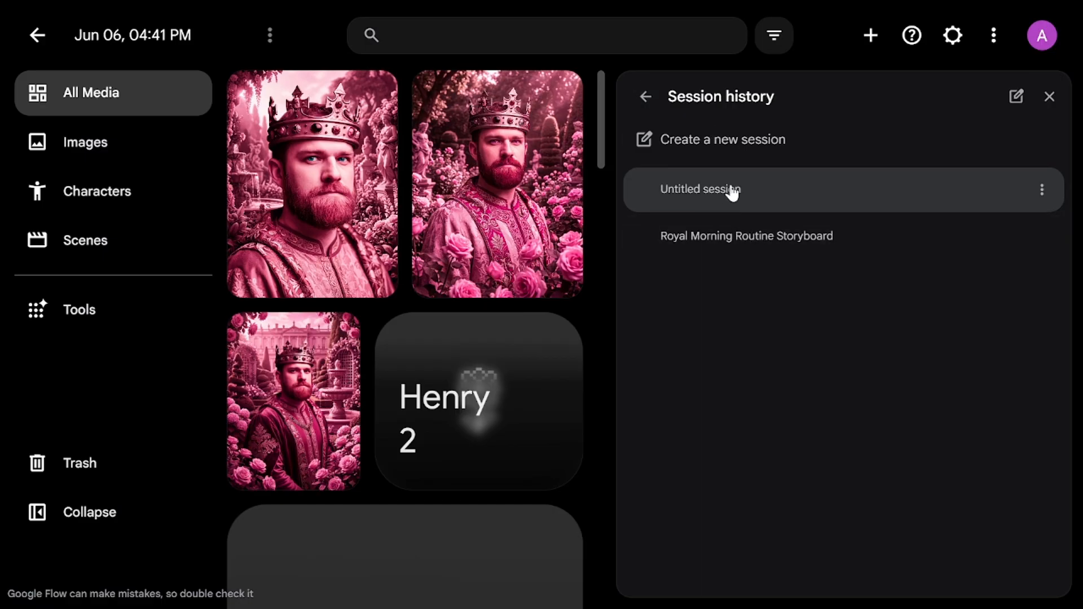
click(752, 258)
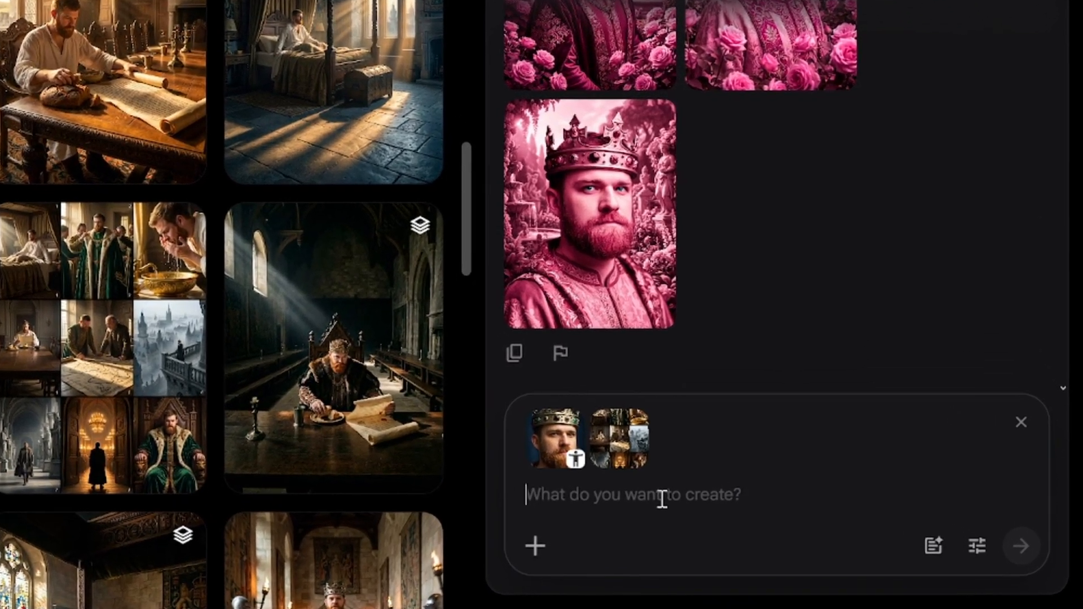
- Write the prompt "create a video featuring my character Henry in the scenes from this storyboard. Make sure that you included all these scenes in the video"
text(create a video featuring my char)
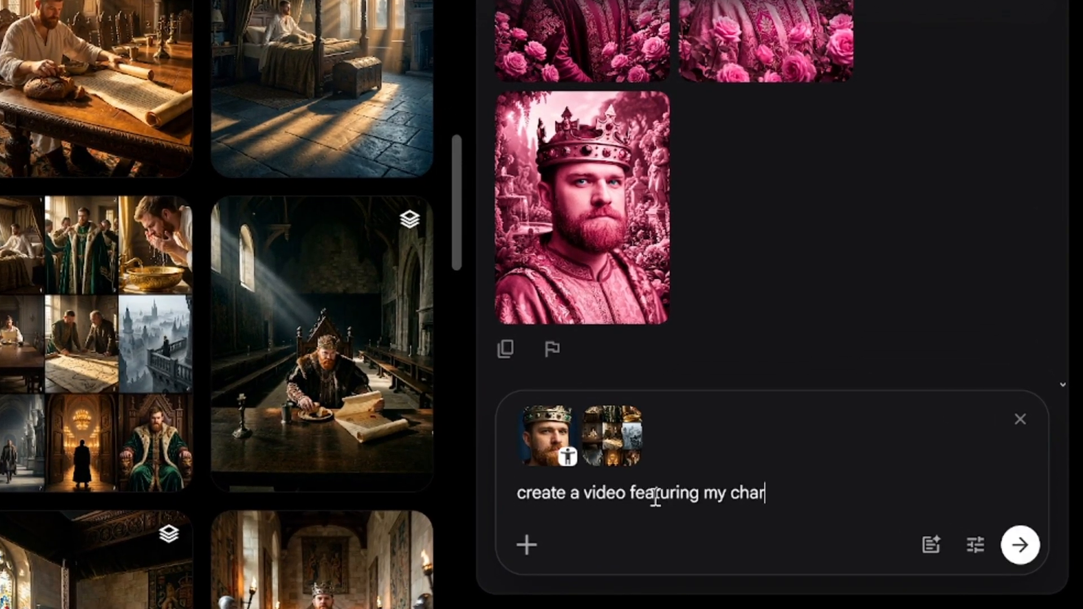
text(acter Henry in the scenes f)
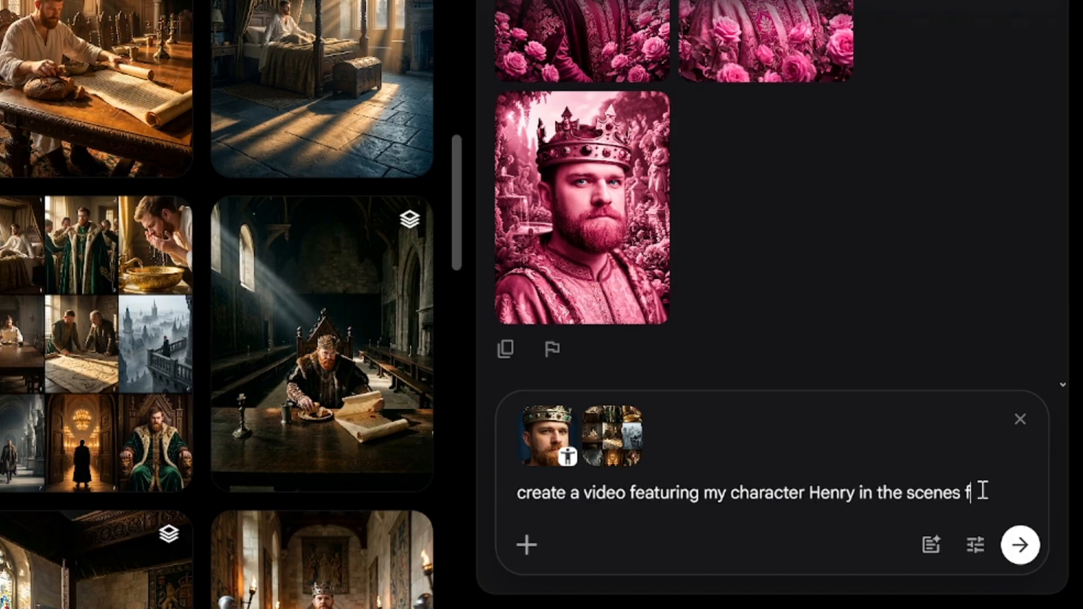
text(rom this storyboard. Make sure)
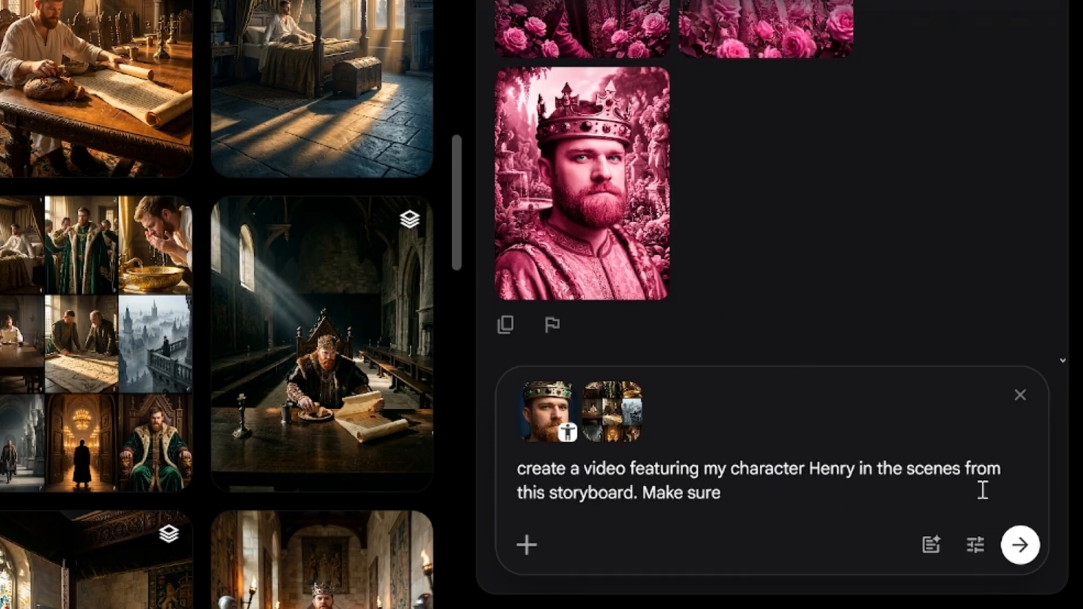
text( that you included all these scenes in the video)
- Set the agent's video generation defaults to 16:9 with the Omni Flash model and save the settings
click(975, 544)
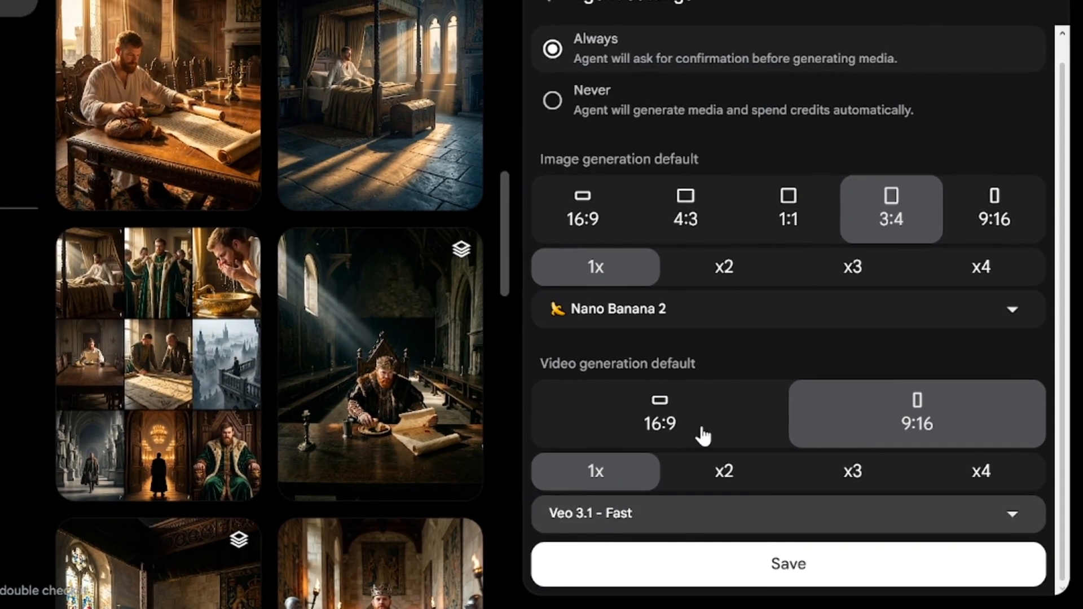
click(702, 432)
click(729, 510)
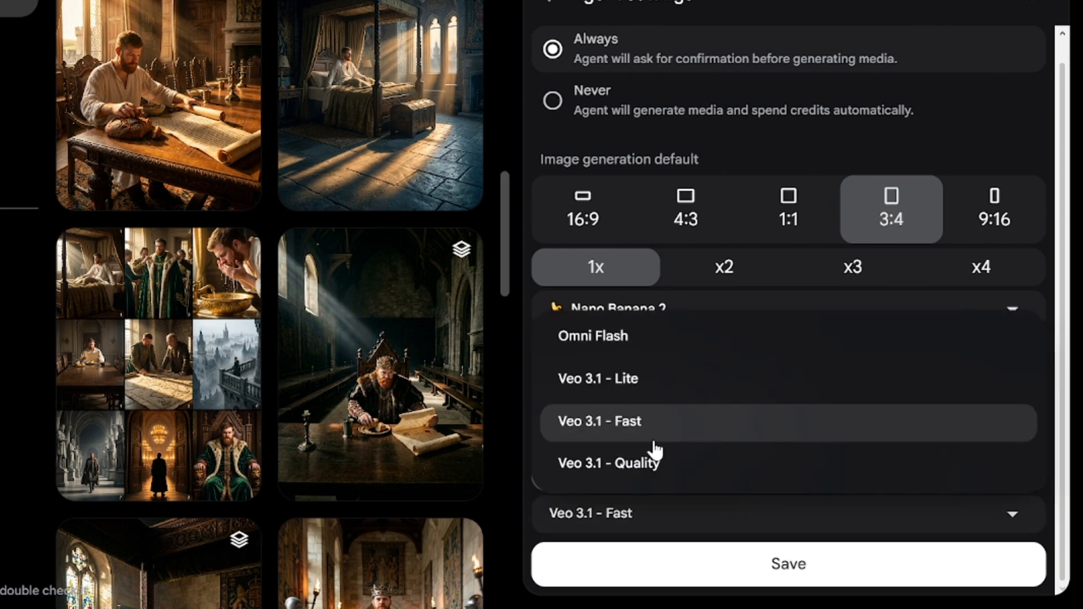
click(632, 336)
click(758, 566)
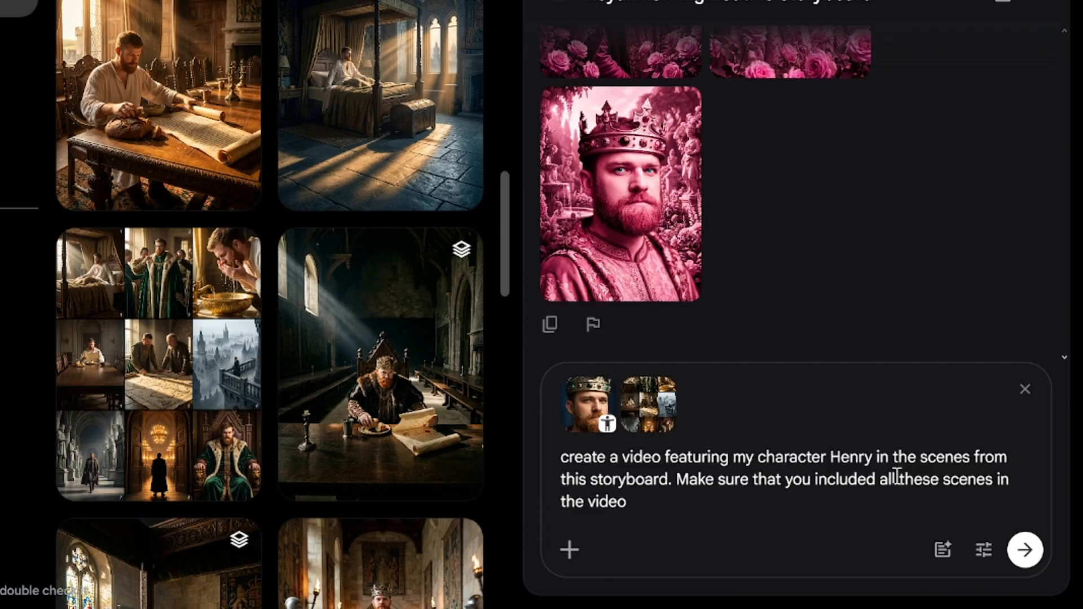
- Send the storyboard video prompt to the agent and approve the video generation
click(1025, 550)
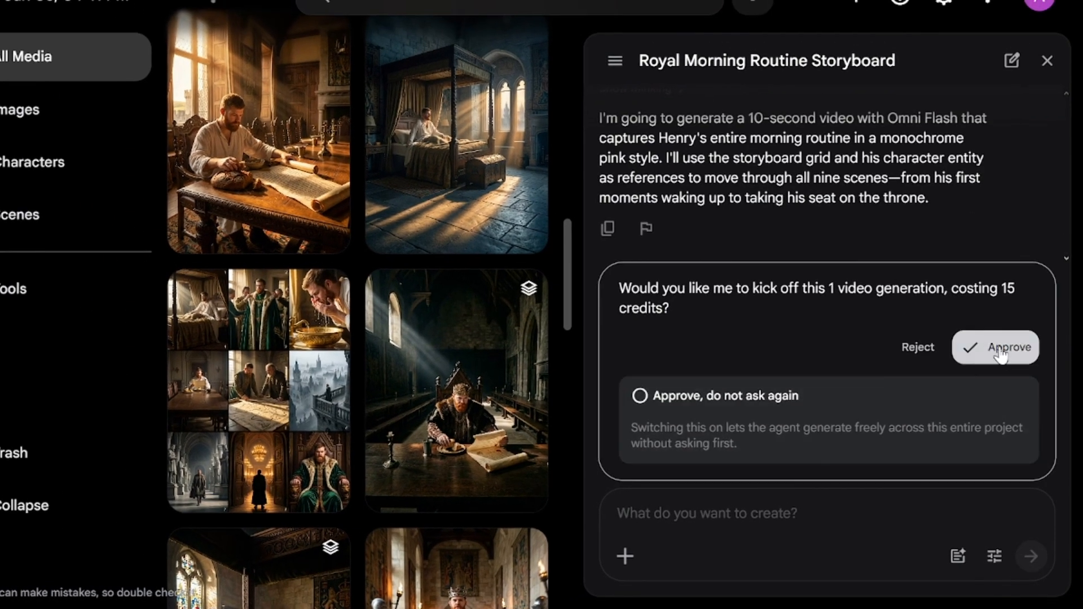
click(998, 348)
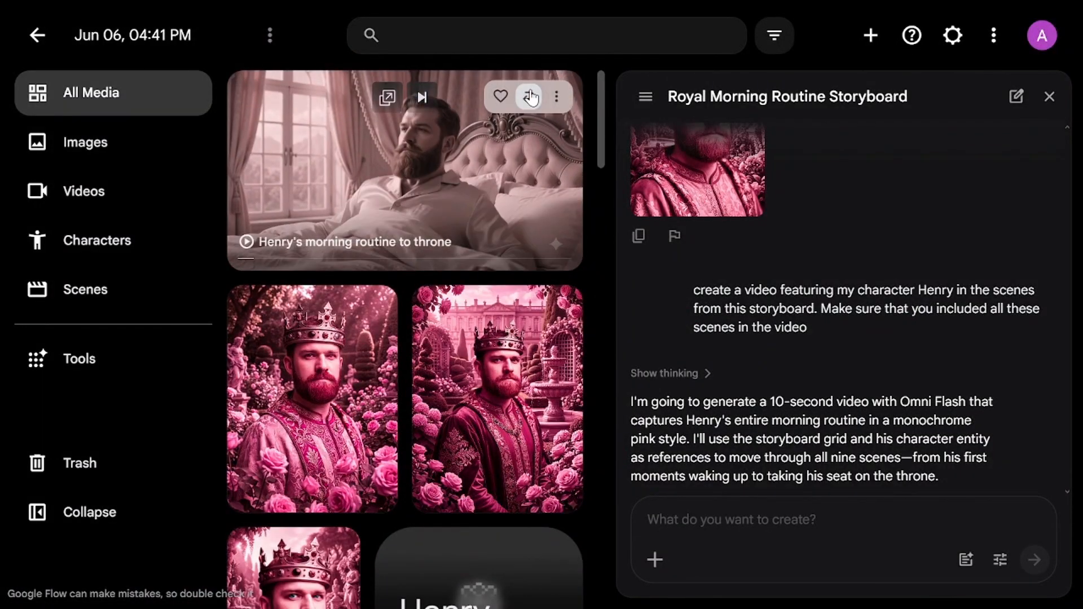
- Reuse the generated video's prompt without "in a monochrome pink style", ending it with "DON'T add monochrome pink style", and send it
click(530, 100)
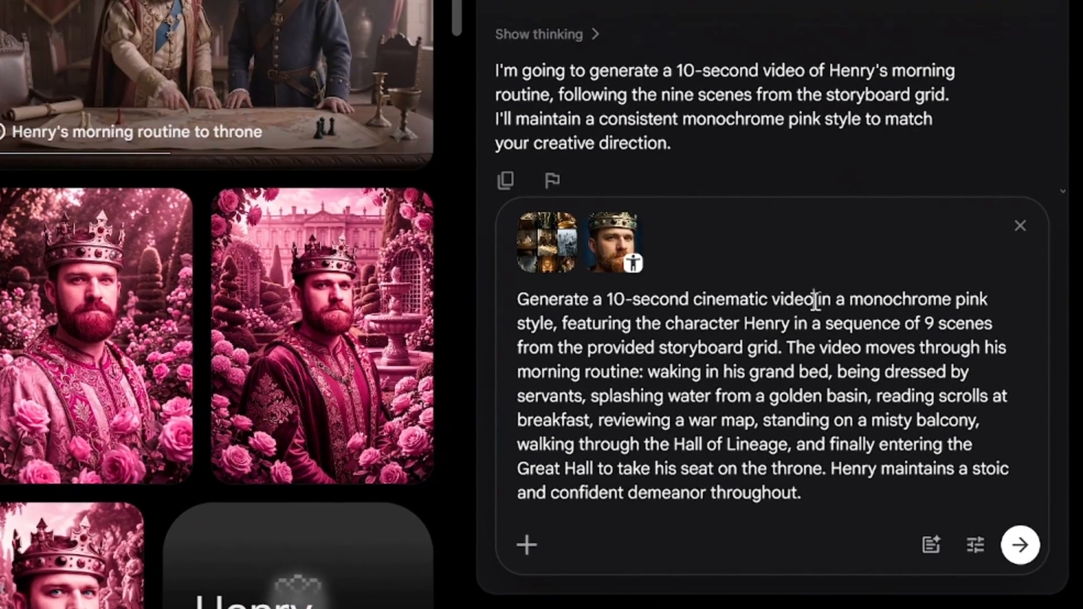
drag(870, 359, 705, 387)
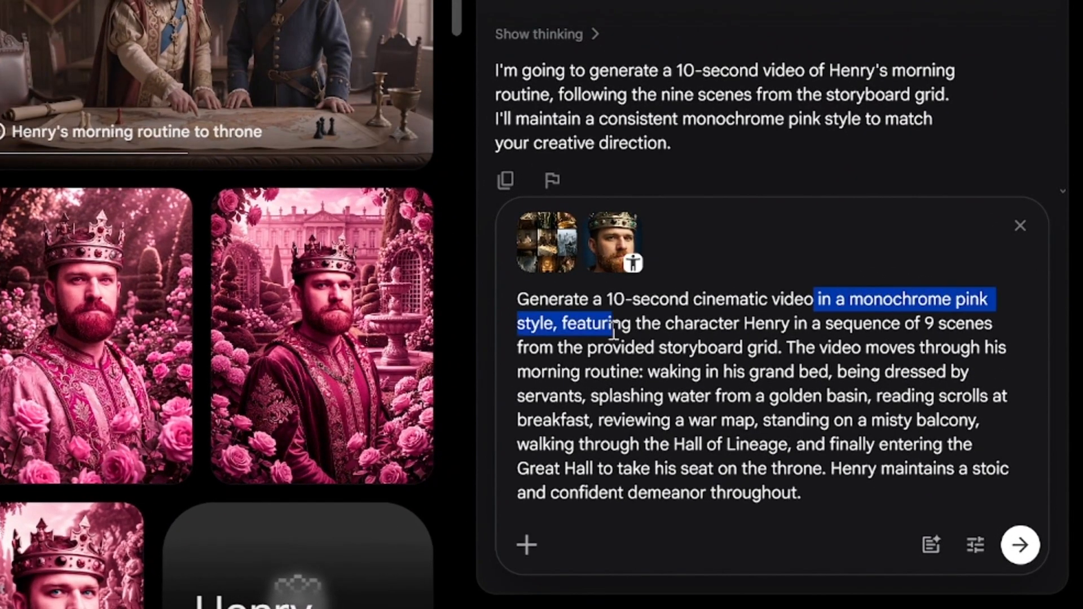
key(BackSpace)
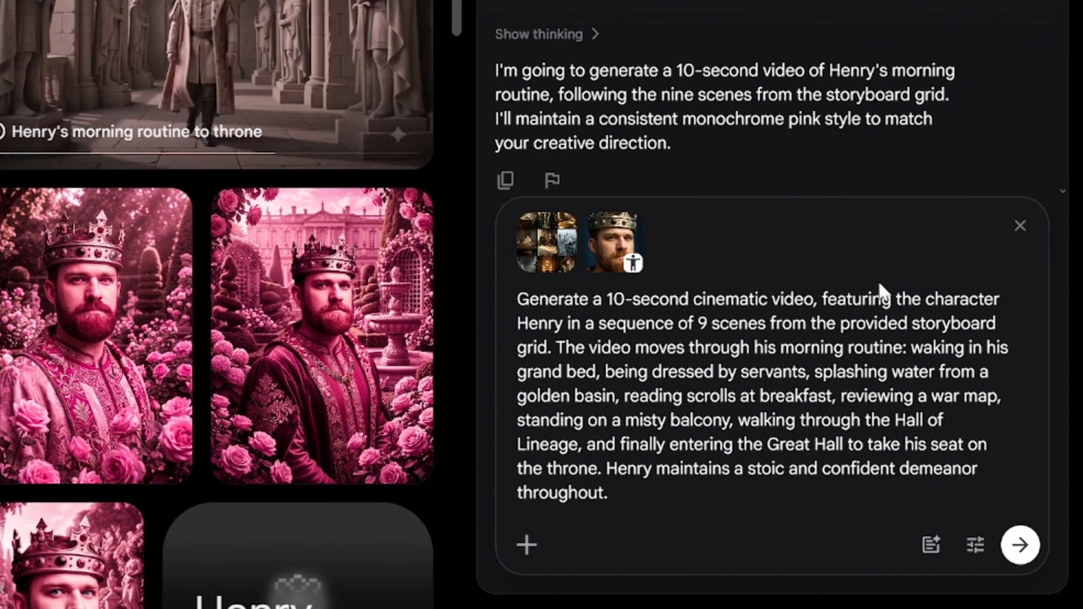
text('T add monochrome pink)
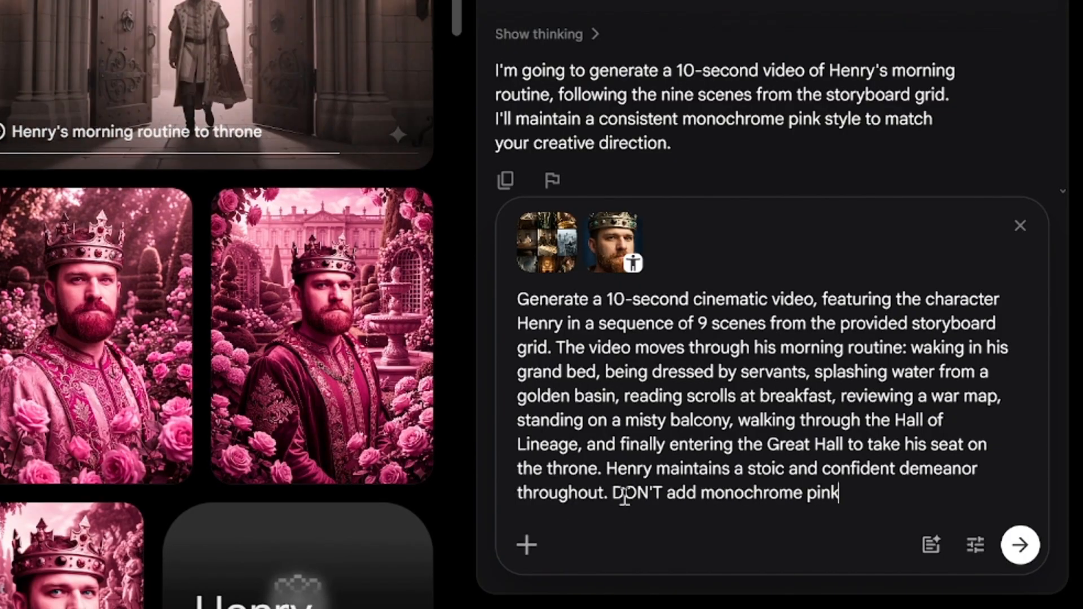
text( style)
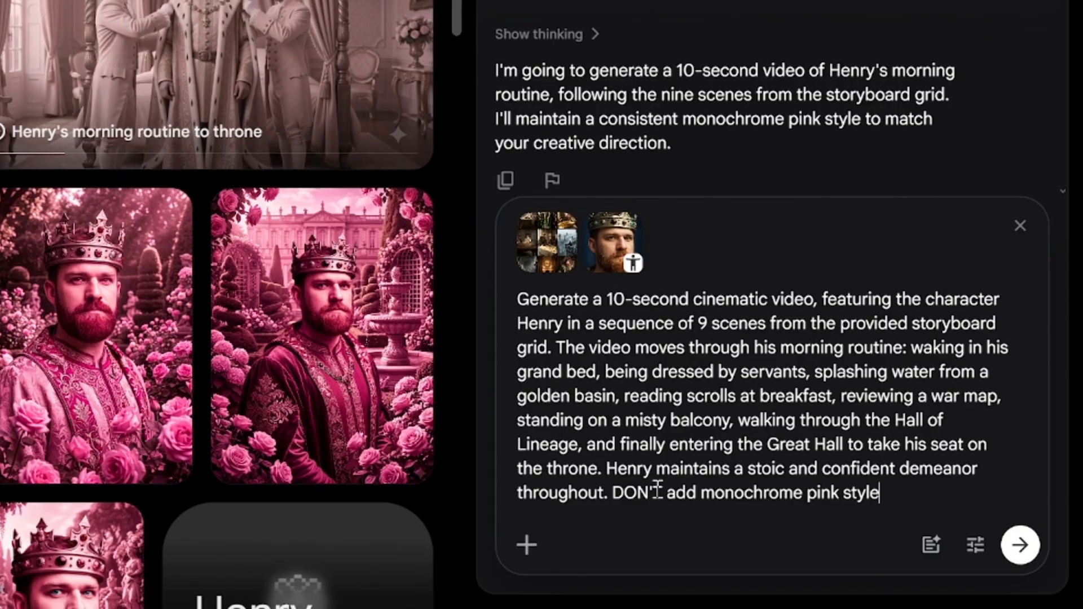
click(1020, 544)
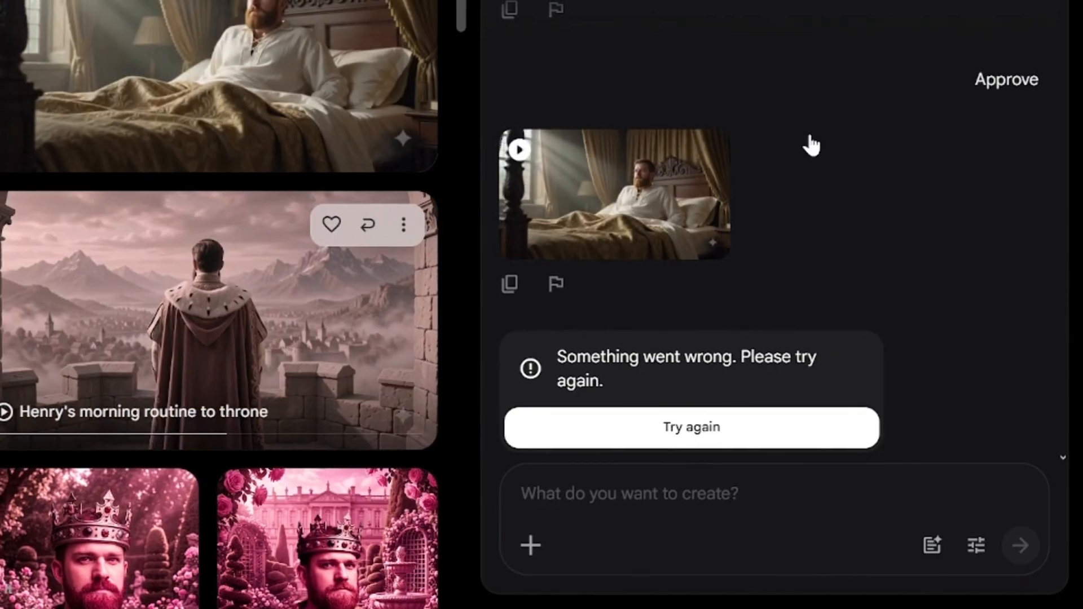